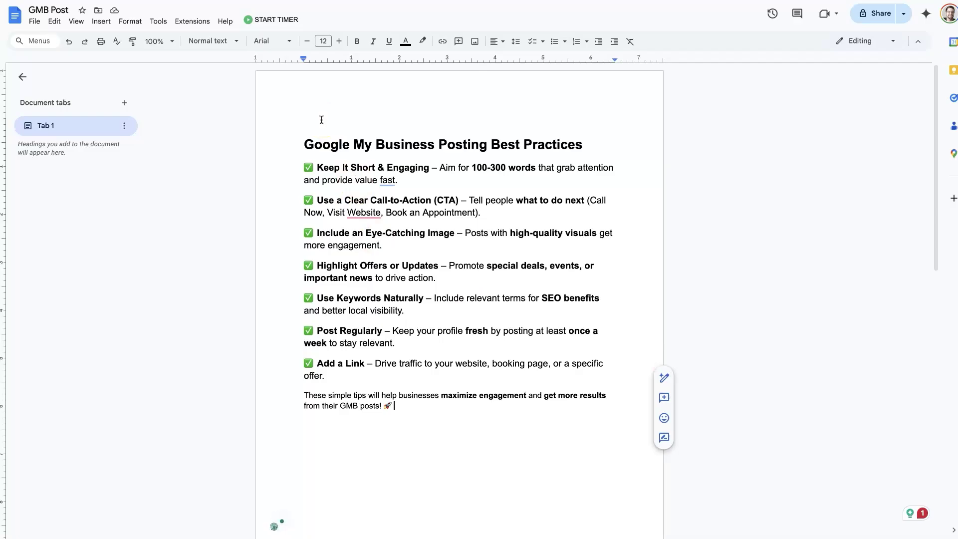
# Review the best-practice tips on 100-300 words, call-to-action and eye-catching images in the doc
pyautogui.tripleClick(434, 176)
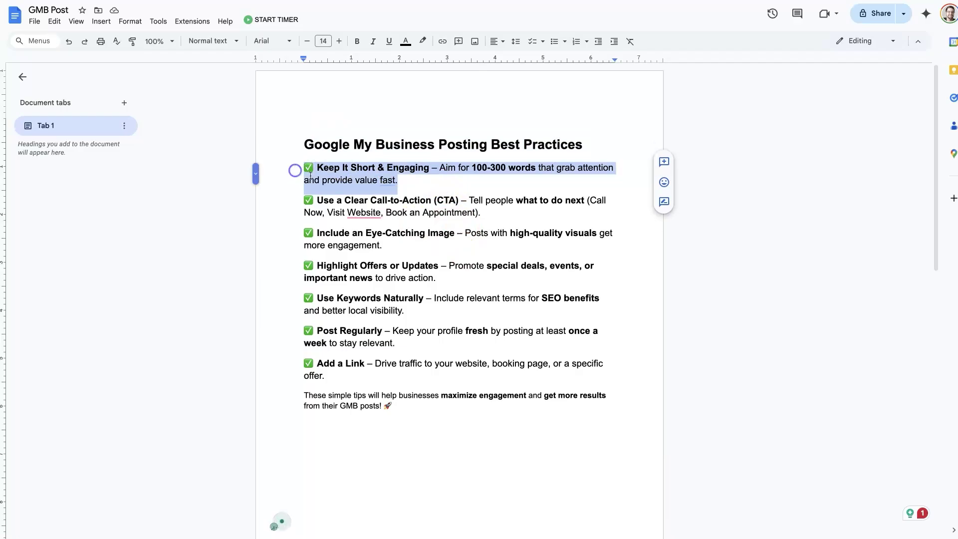
pyautogui.click(521, 179)
pyautogui.moveTo(472, 169); pyautogui.dragTo(535, 172)
pyautogui.click(491, 177)
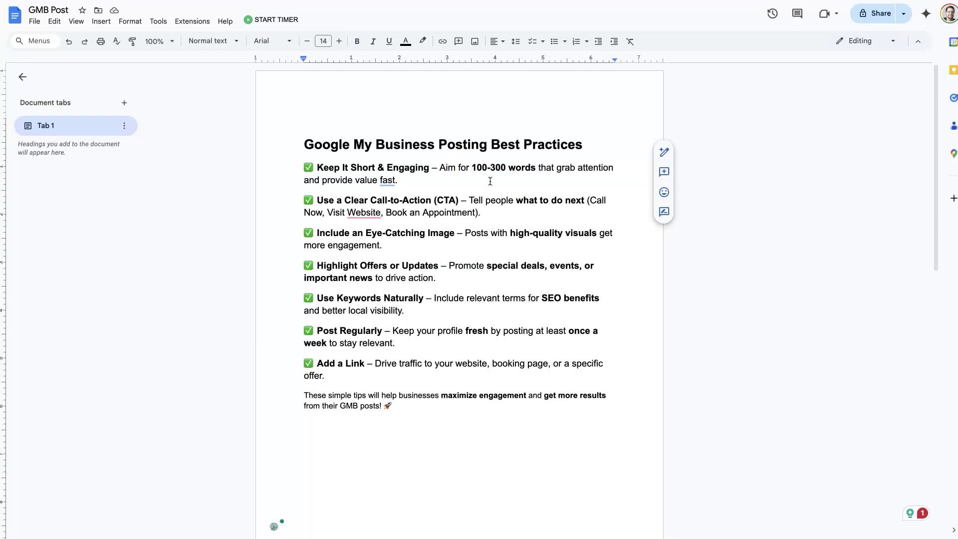
pyautogui.moveTo(483, 212); pyautogui.dragTo(470, 203)
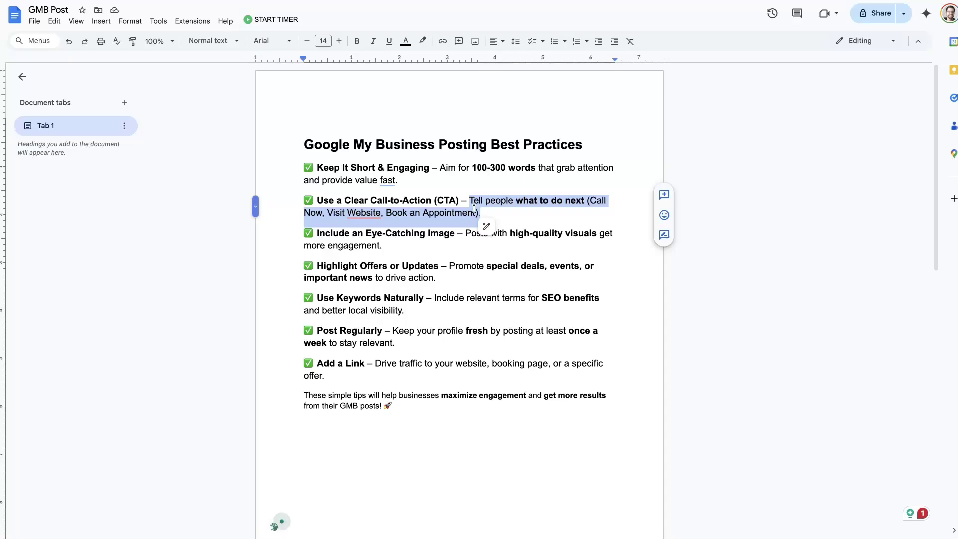
pyautogui.click(533, 218)
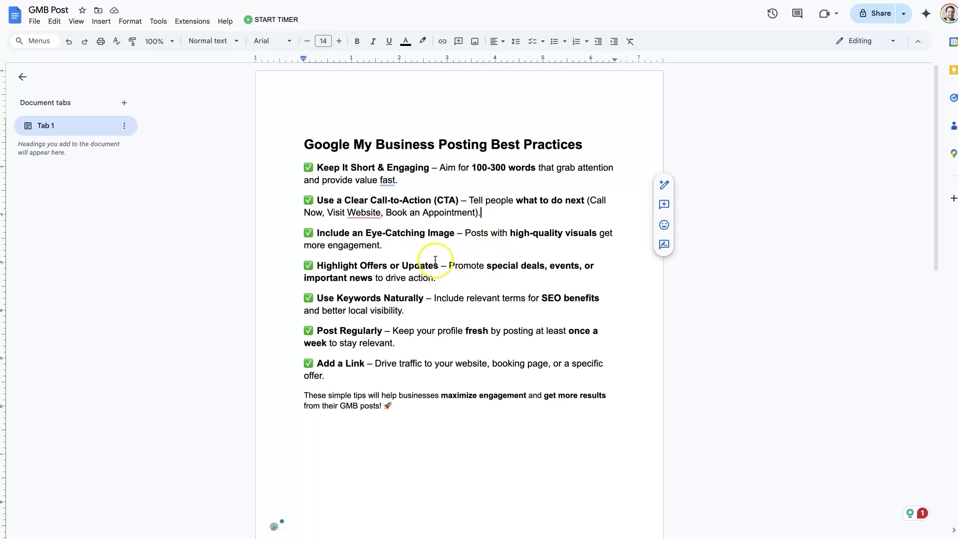
pyautogui.moveTo(442, 252); pyautogui.dragTo(466, 233)
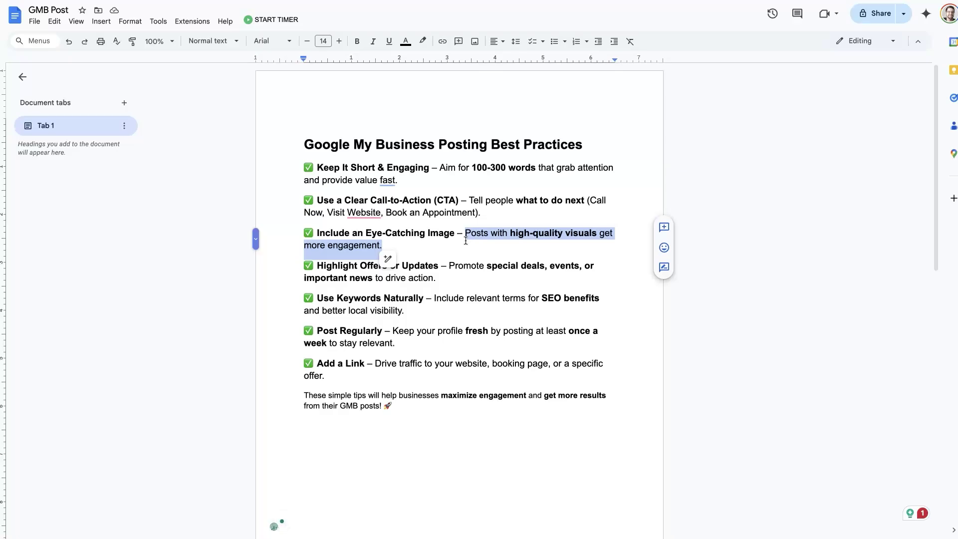
pyautogui.moveTo(353, 200); pyautogui.dragTo(460, 201)
pyautogui.click(459, 278)
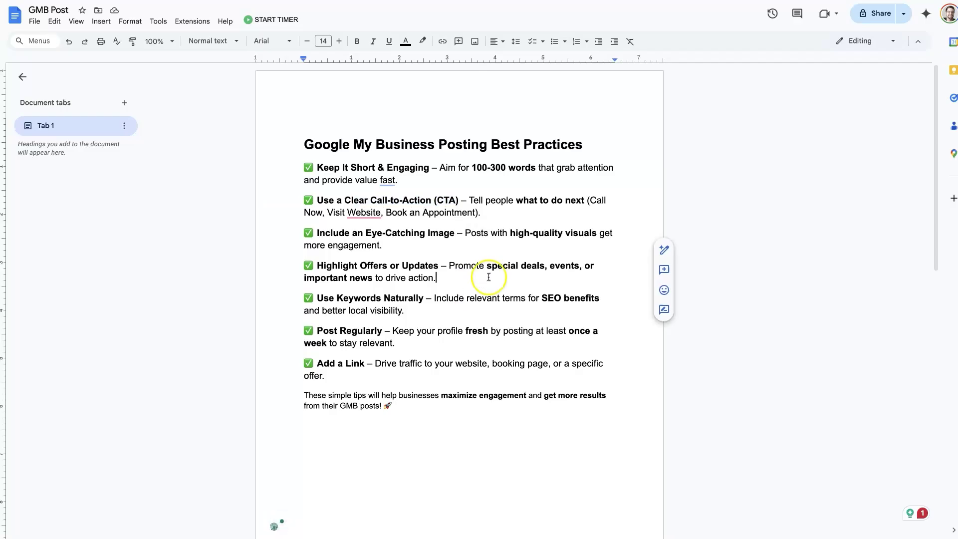
# Highlight the Highlight Offers or Updates and Post Regularly tips
pyautogui.click(568, 265)
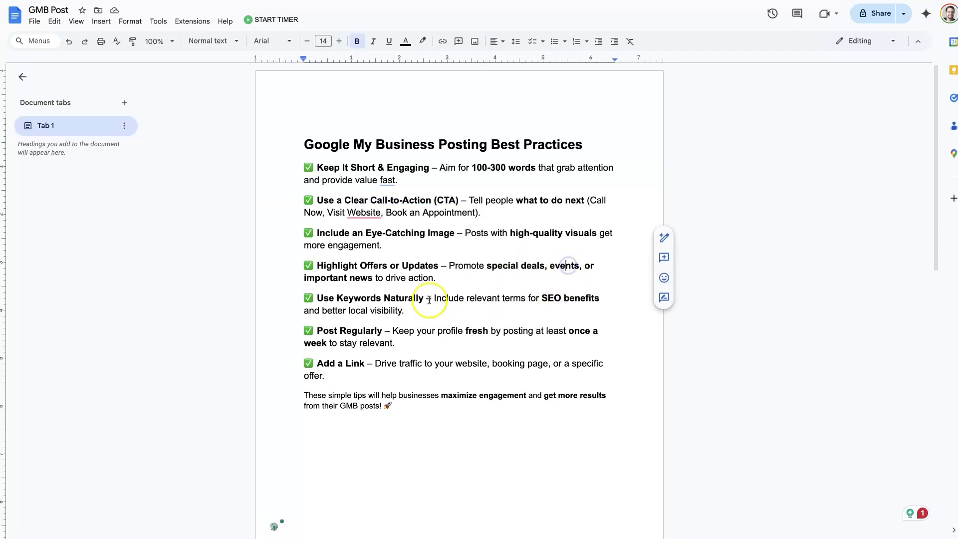
pyautogui.click(357, 278)
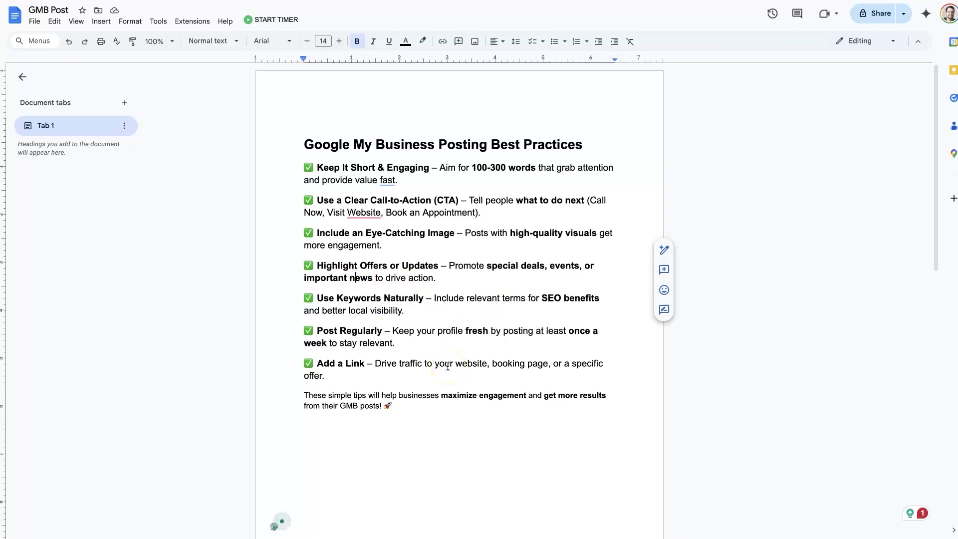
pyautogui.tripleClick(362, 272)
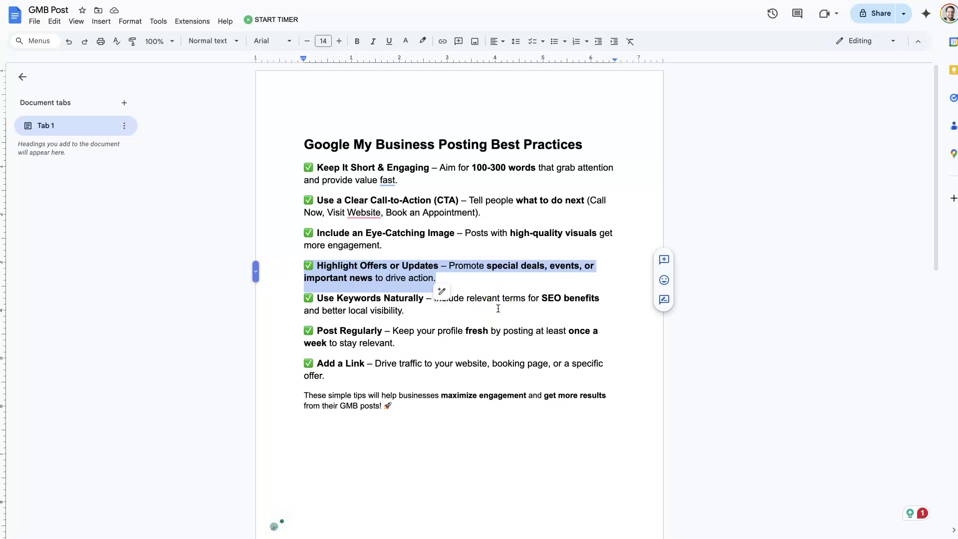
pyautogui.click(476, 307)
pyautogui.click(475, 306)
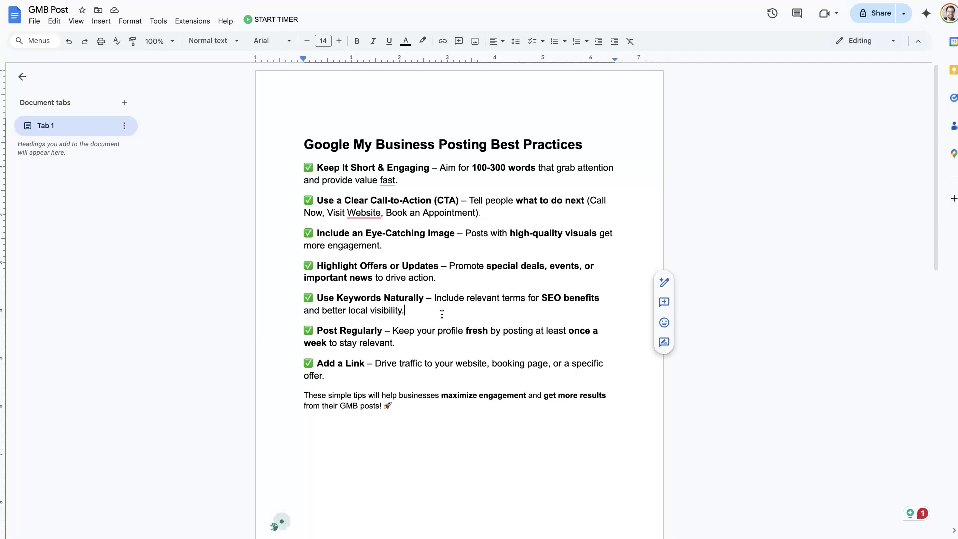
pyautogui.tripleClick(409, 334)
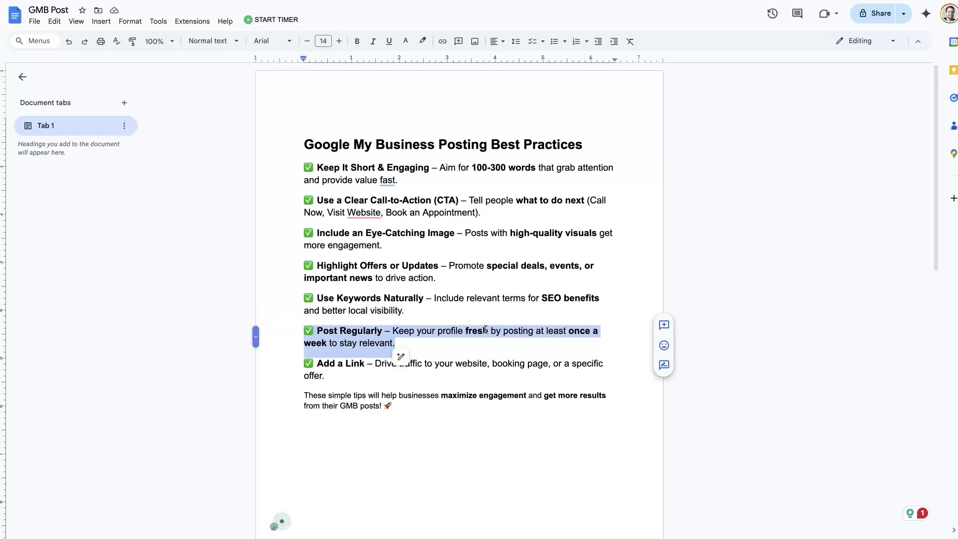
pyautogui.click(514, 274)
pyautogui.click(454, 307)
# Highlight the Use Keywords Naturally and Add a Link tips
pyautogui.moveTo(453, 307); pyautogui.dragTo(292, 300)
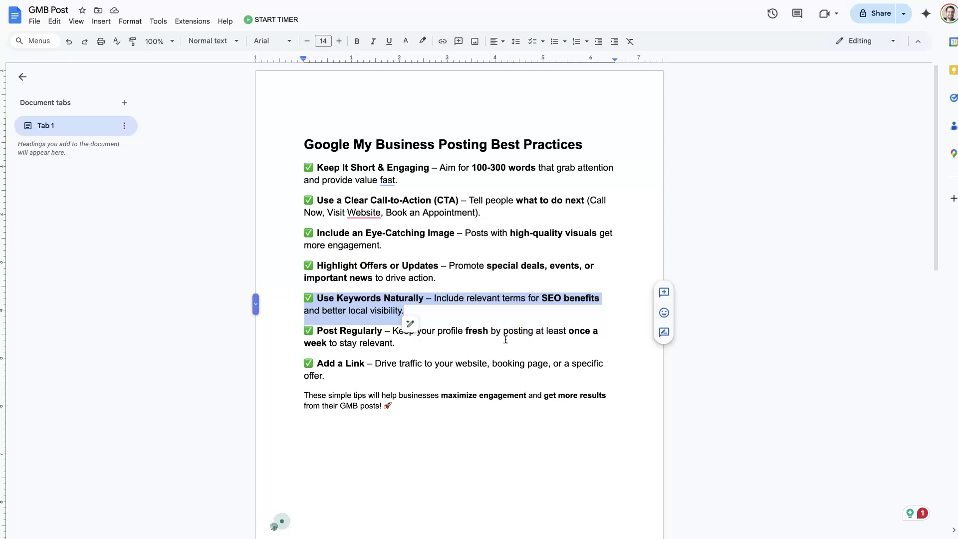
pyautogui.click(494, 319)
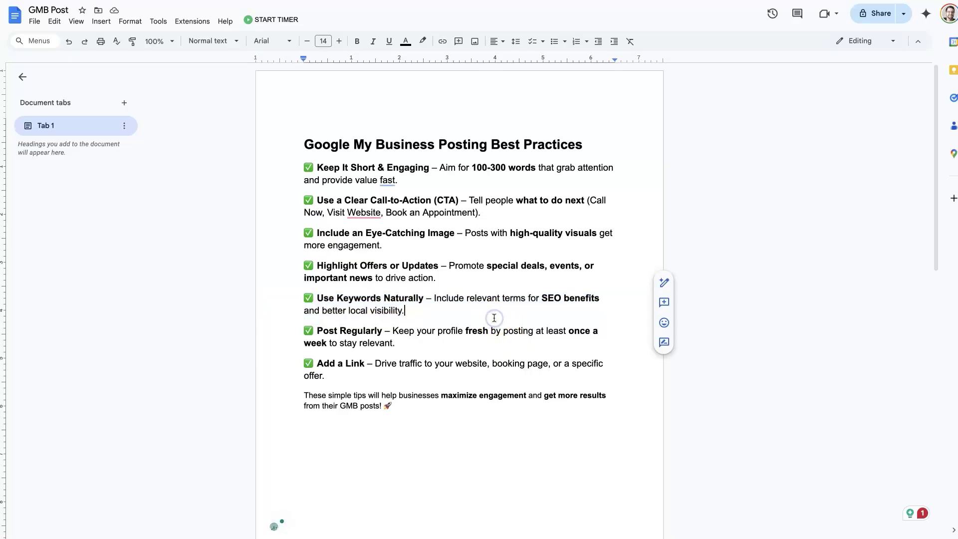
pyautogui.moveTo(424, 300); pyautogui.dragTo(339, 298)
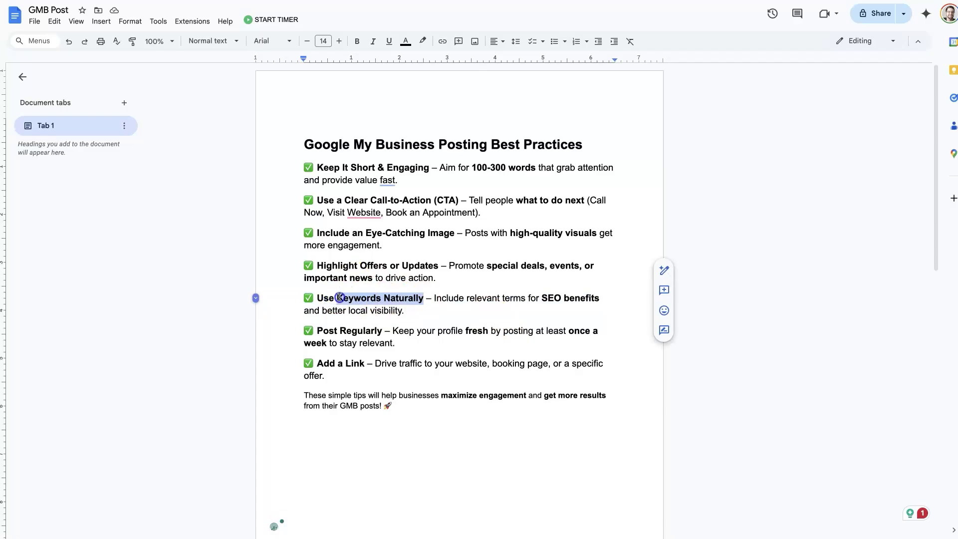
pyautogui.click(444, 313)
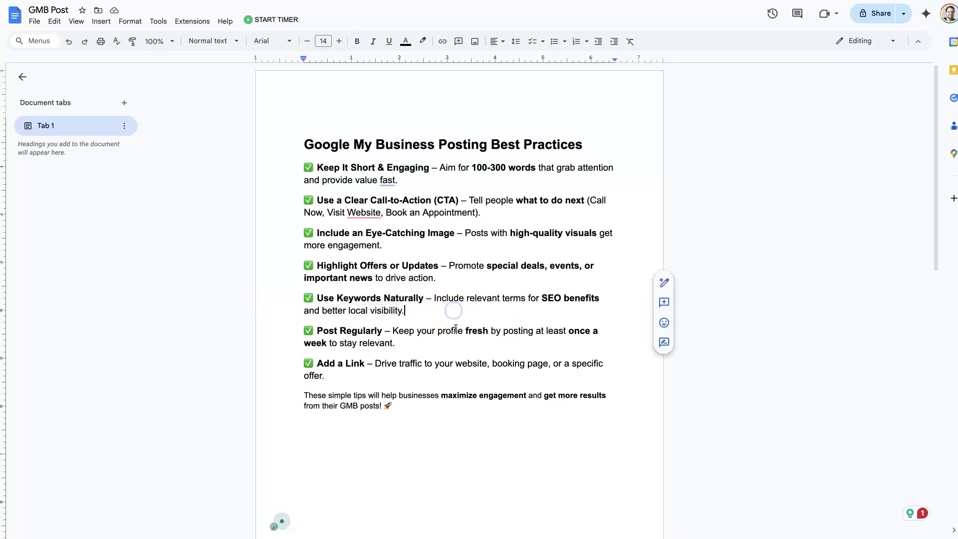
pyautogui.moveTo(327, 376); pyautogui.dragTo(290, 363)
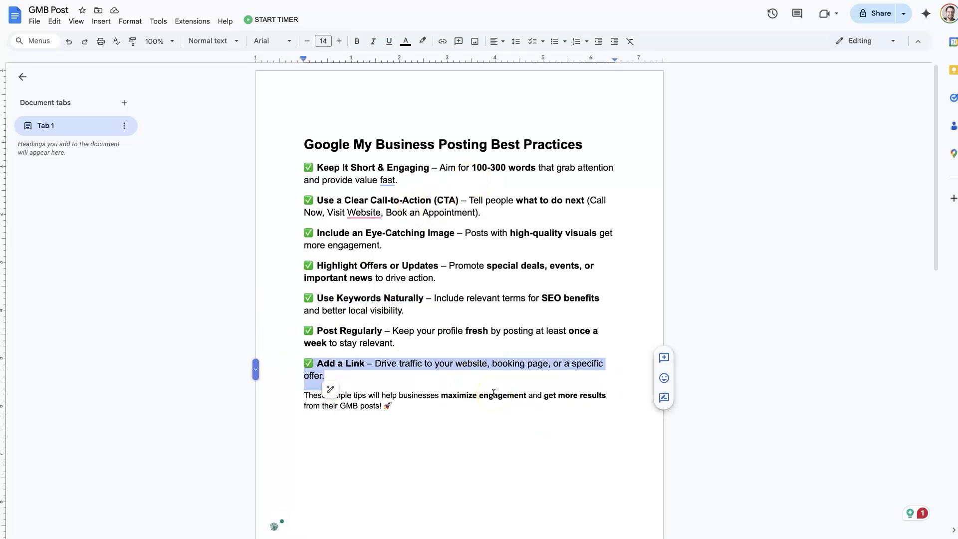
pyautogui.click(489, 378)
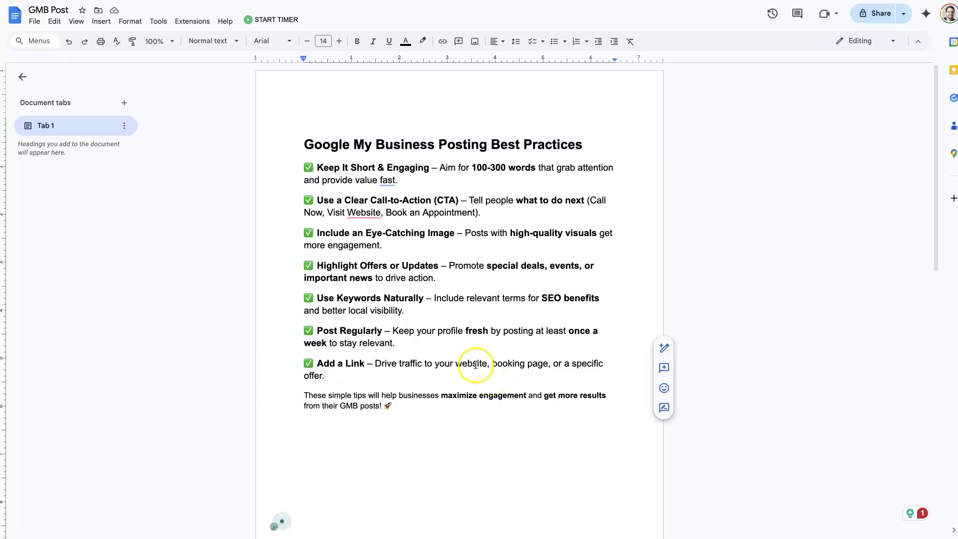
# Go to the Missoula SEO Geek search results and find the profile's Update your customers section
pyautogui.click(804, 281)
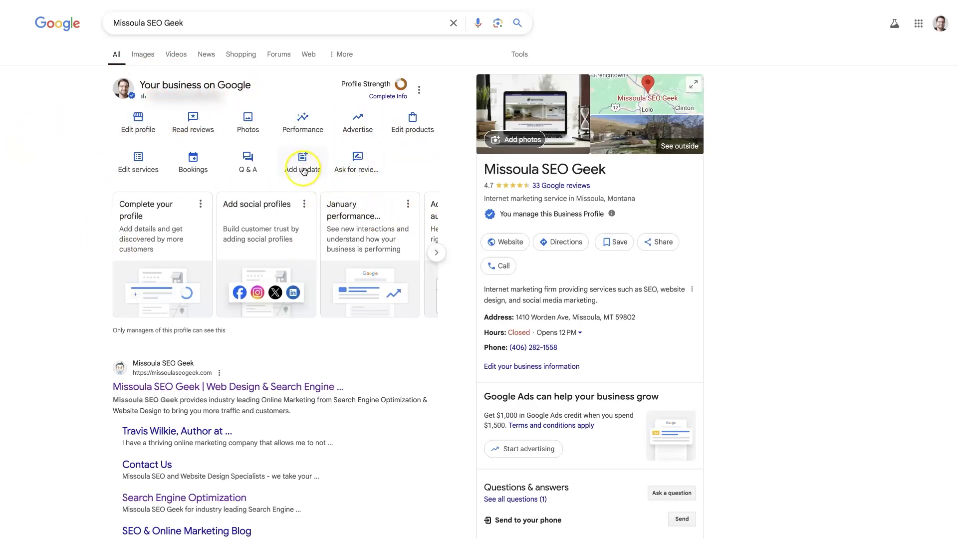
pyautogui.scroll(-4, 709, 344)
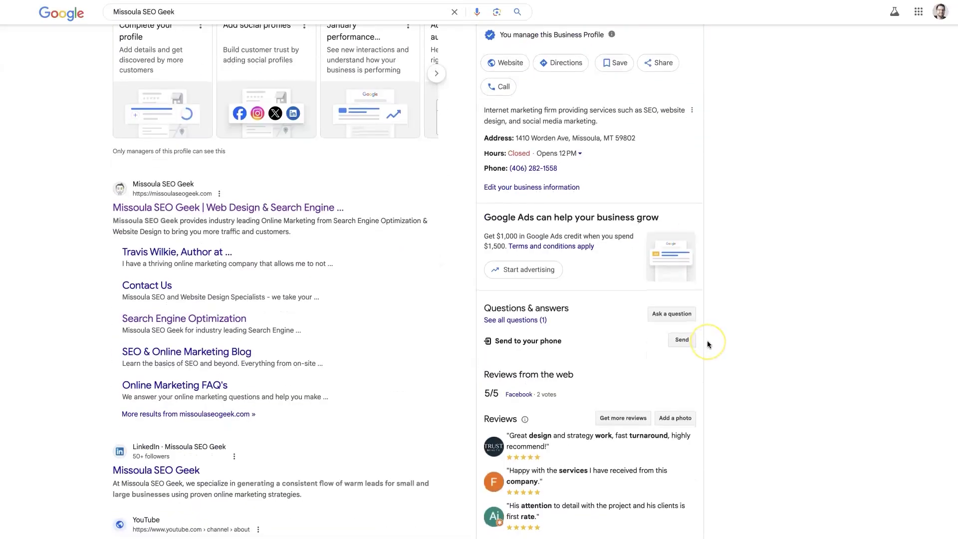
pyautogui.scroll(-8, 709, 344)
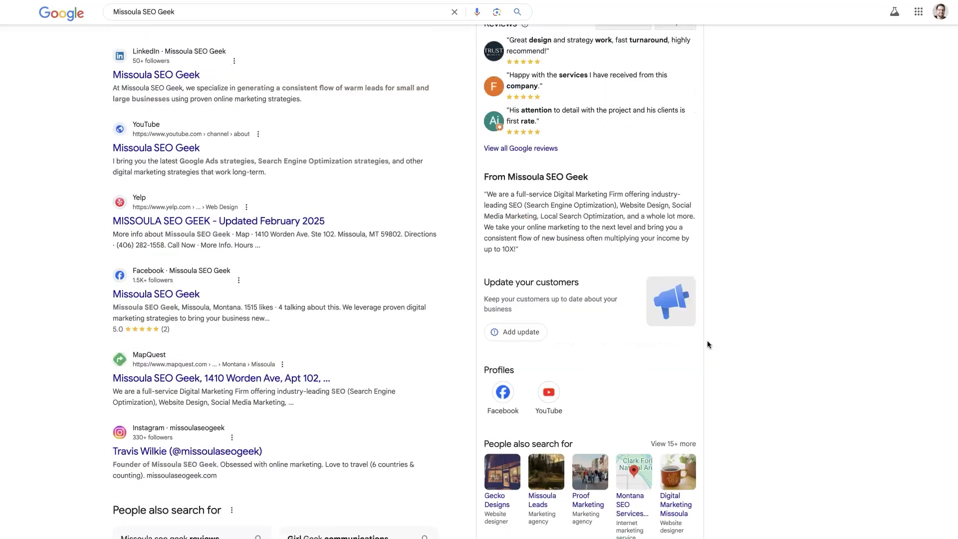
pyautogui.moveTo(476, 283); pyautogui.dragTo(597, 287)
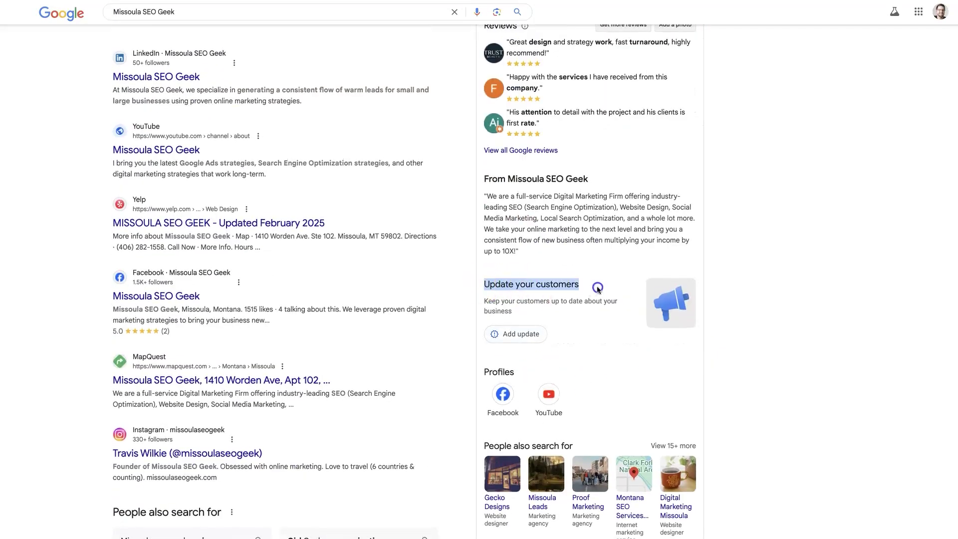
pyautogui.click(834, 288)
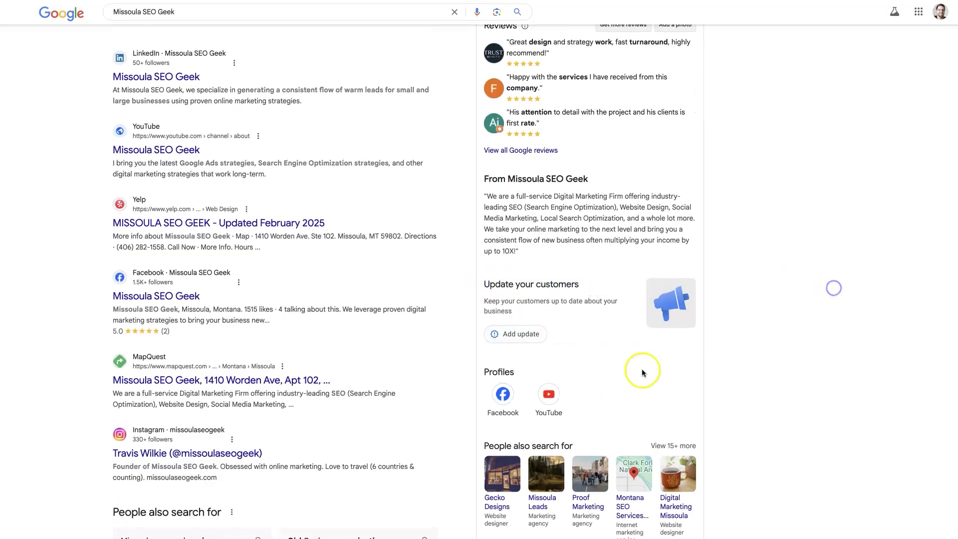
# Start a new profile update with GMB Post 1.2.png from Downloads as its image
pyautogui.click(522, 337)
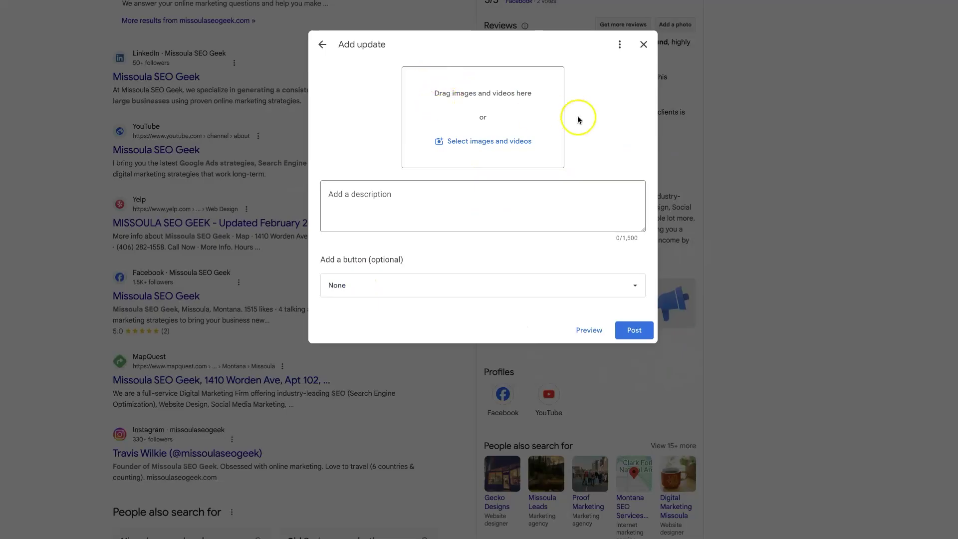
pyautogui.click(487, 142)
pyautogui.click(368, 110)
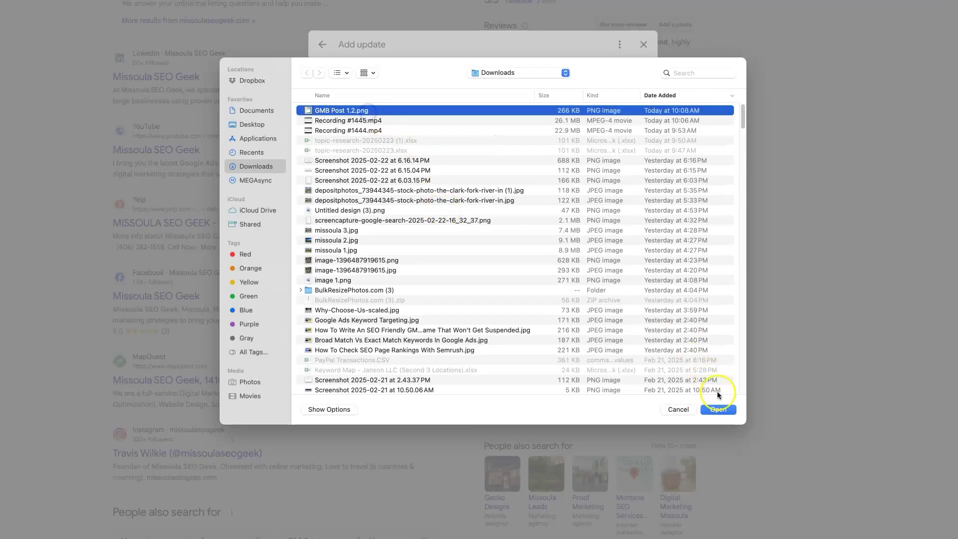
pyautogui.click(719, 410)
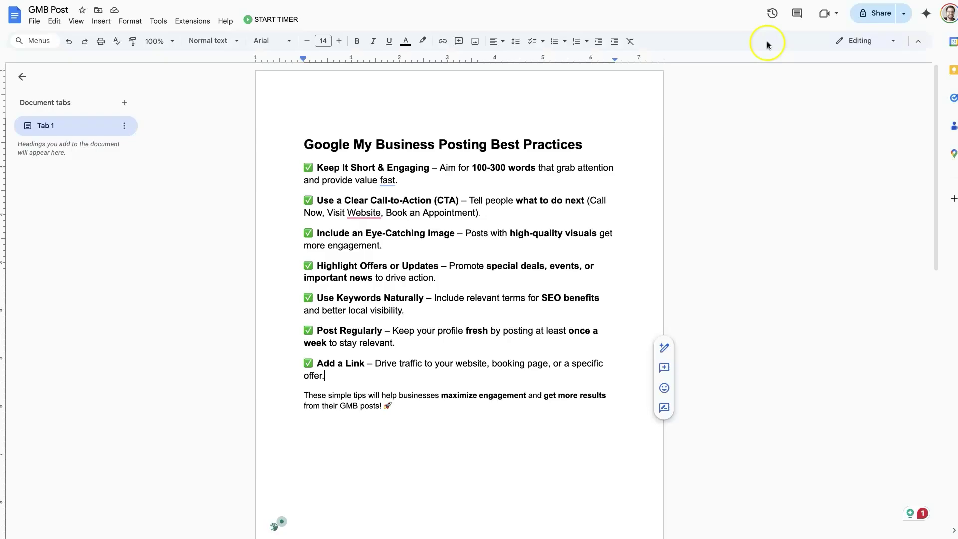
# Copy the post text below the image, from 'Boost Your Business with SEO!' to the hashtags
pyautogui.scroll(-10, 670, 345)
pyautogui.scroll(-1, 670, 344)
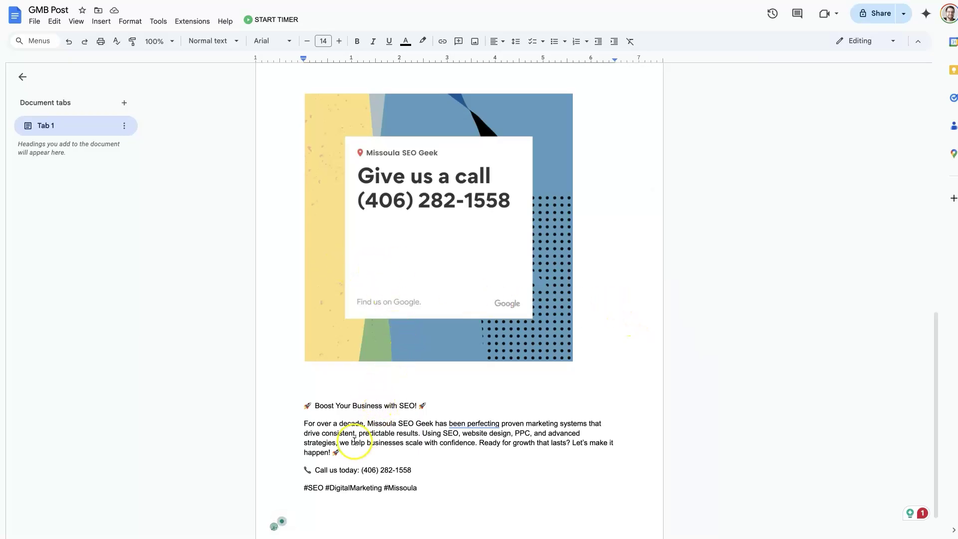
pyautogui.scroll(-1, 354, 440)
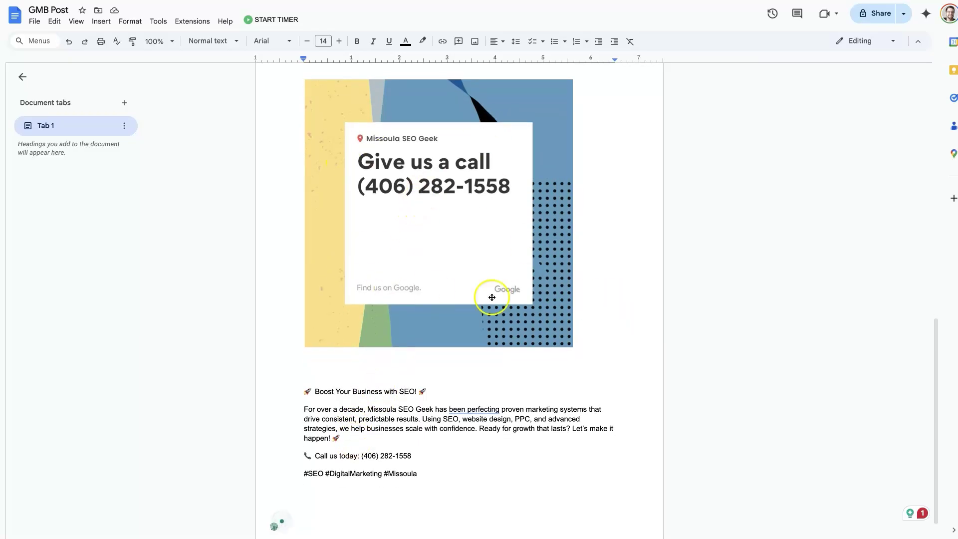
pyautogui.moveTo(449, 475); pyautogui.dragTo(288, 401)
pyautogui.rightClick(402, 396)
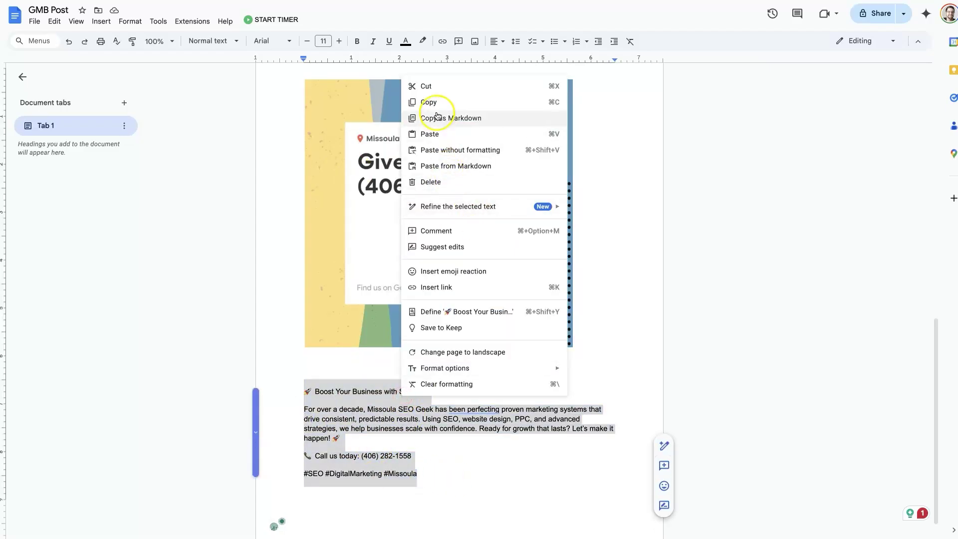
pyautogui.click(435, 104)
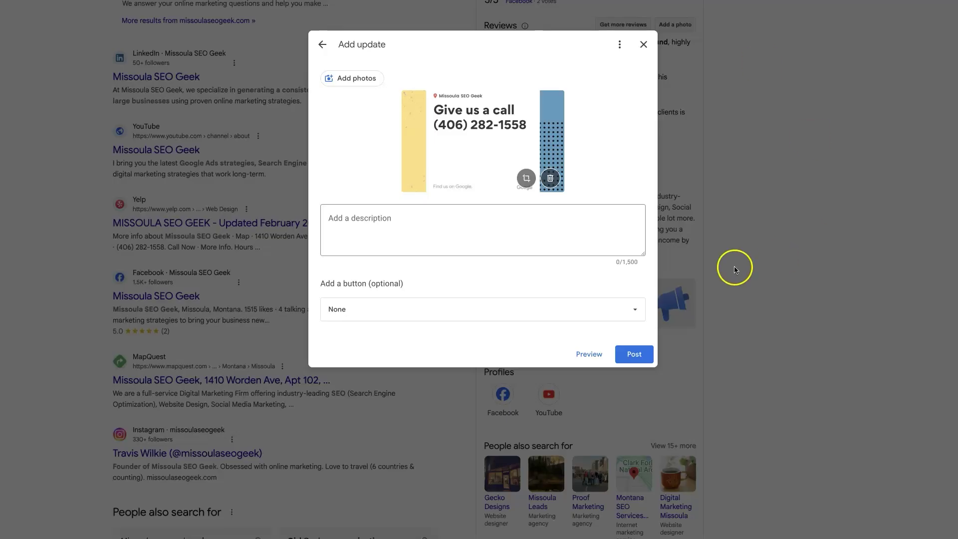
# Paste the copied post into the update description, then open the photo's crop dialog
pyautogui.click(396, 224)
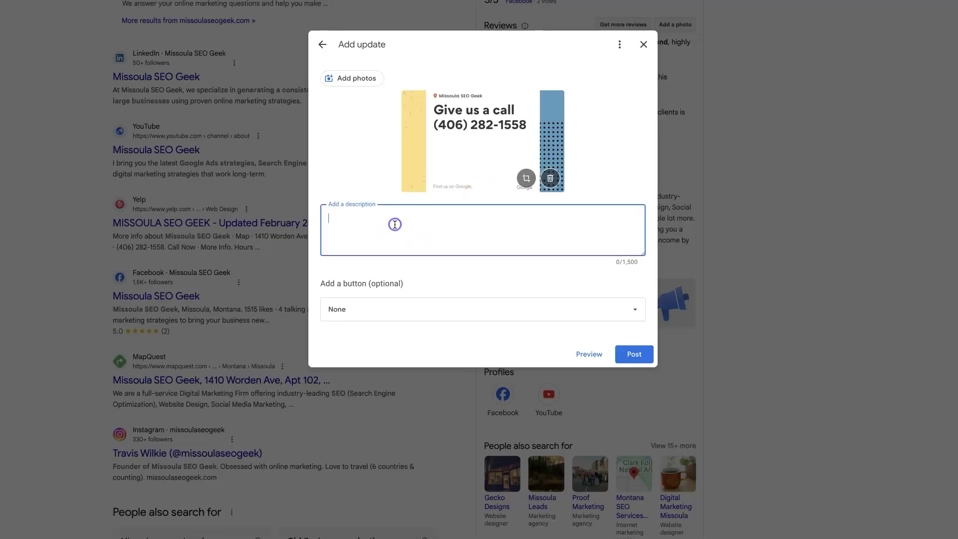
pyautogui.hotkey('ctrl', 'v')
pyautogui.click(365, 171)
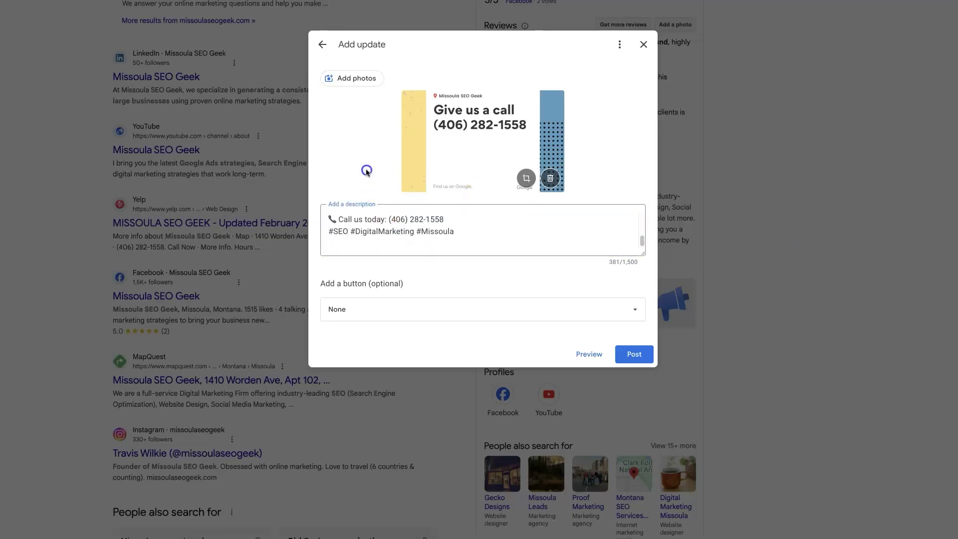
pyautogui.scroll(5, 413, 235)
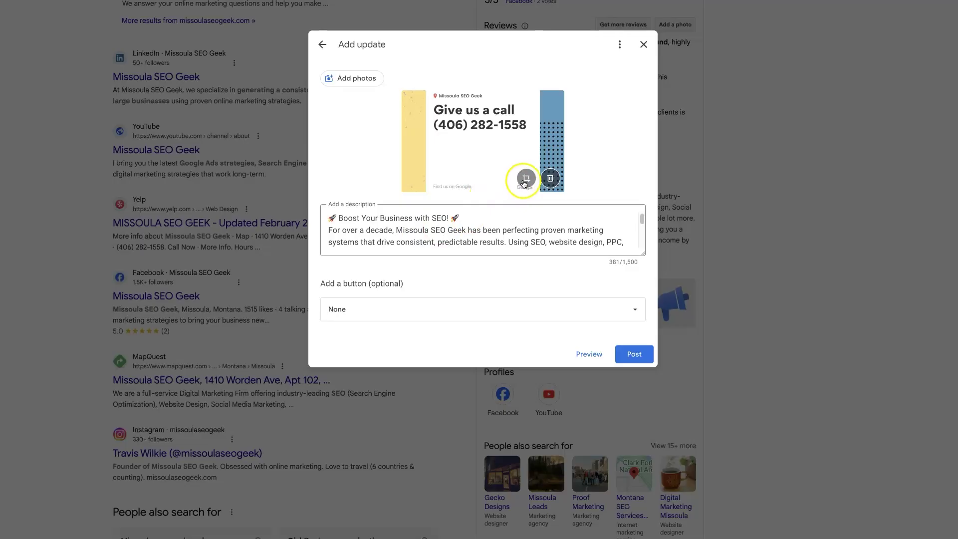
pyautogui.click(525, 183)
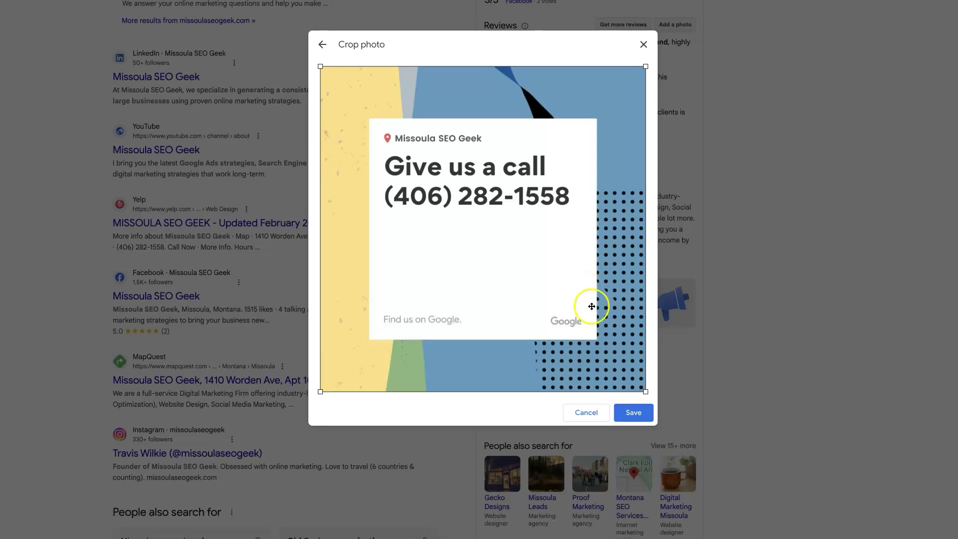
# Reframe the crop to cover nearly the whole 'Give us a call' image and return to the draft
pyautogui.moveTo(646, 392); pyautogui.dragTo(646, 255)
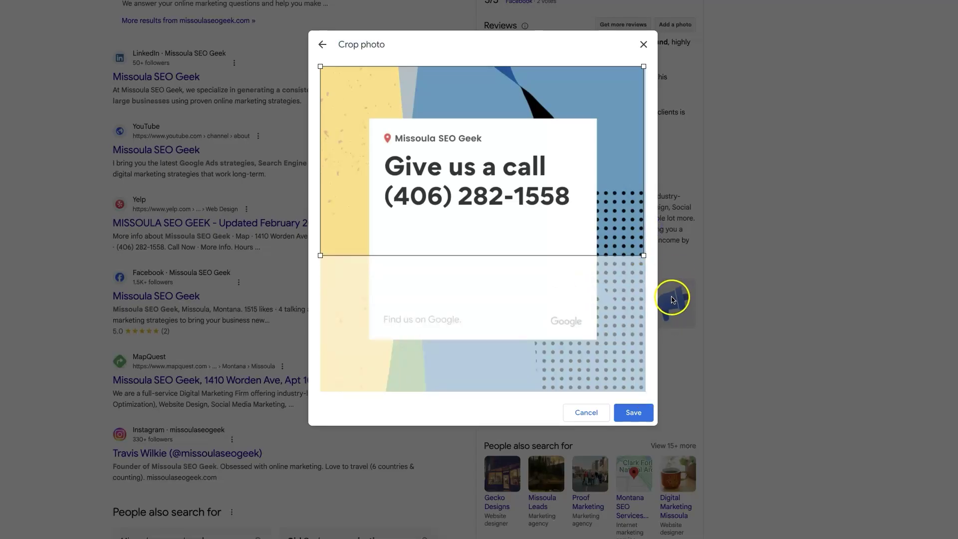
pyautogui.moveTo(592, 231); pyautogui.dragTo(580, 289)
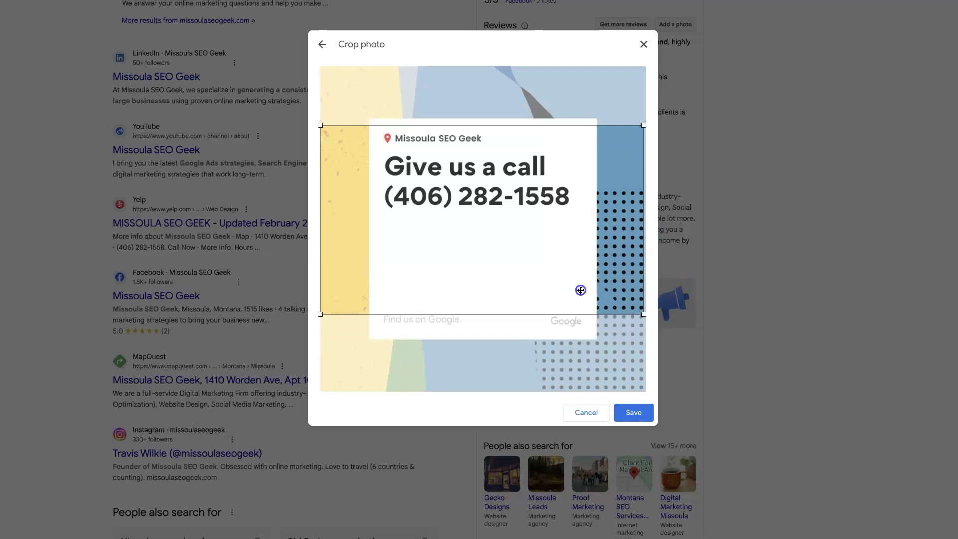
pyautogui.moveTo(320, 122); pyautogui.dragTo(301, 56)
pyautogui.moveTo(644, 316); pyautogui.dragTo(646, 378)
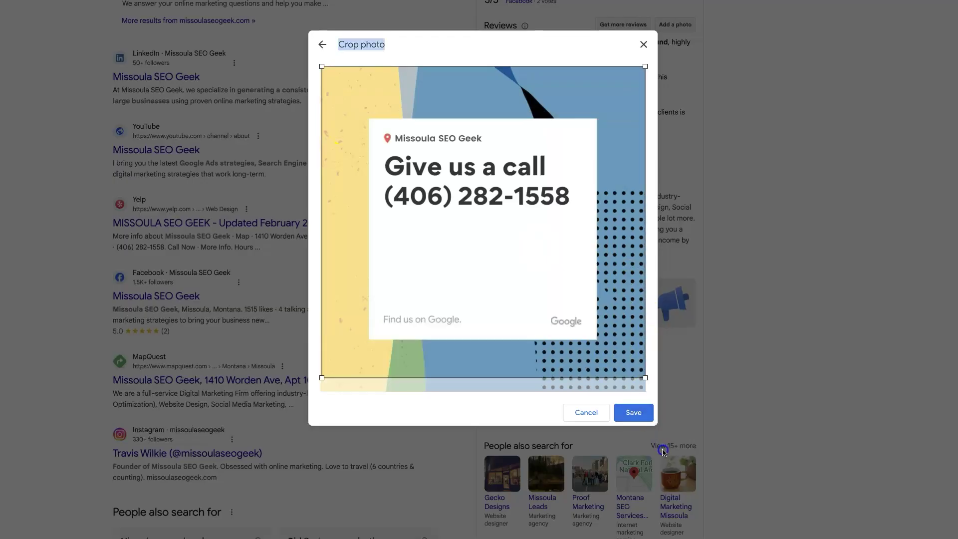
pyautogui.moveTo(600, 328); pyautogui.dragTo(599, 342)
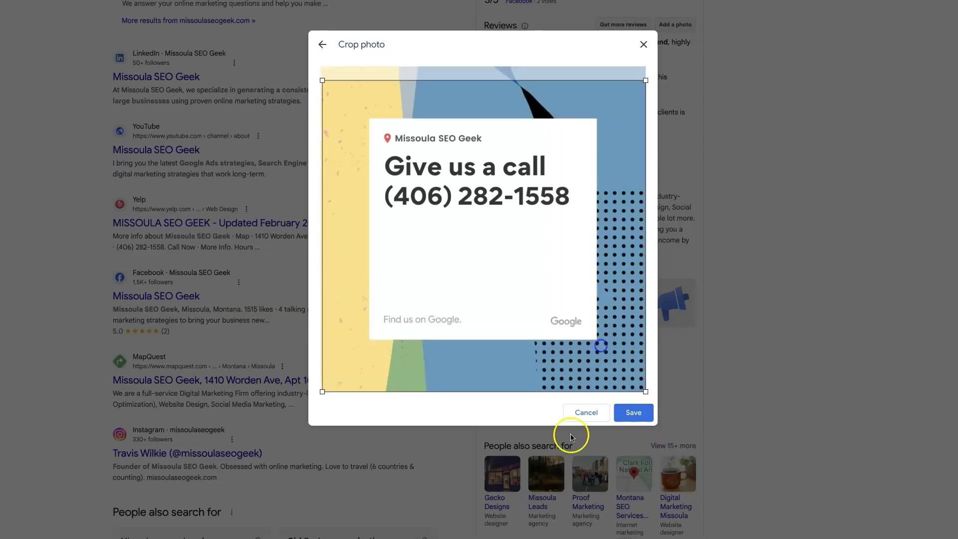
pyautogui.click(586, 413)
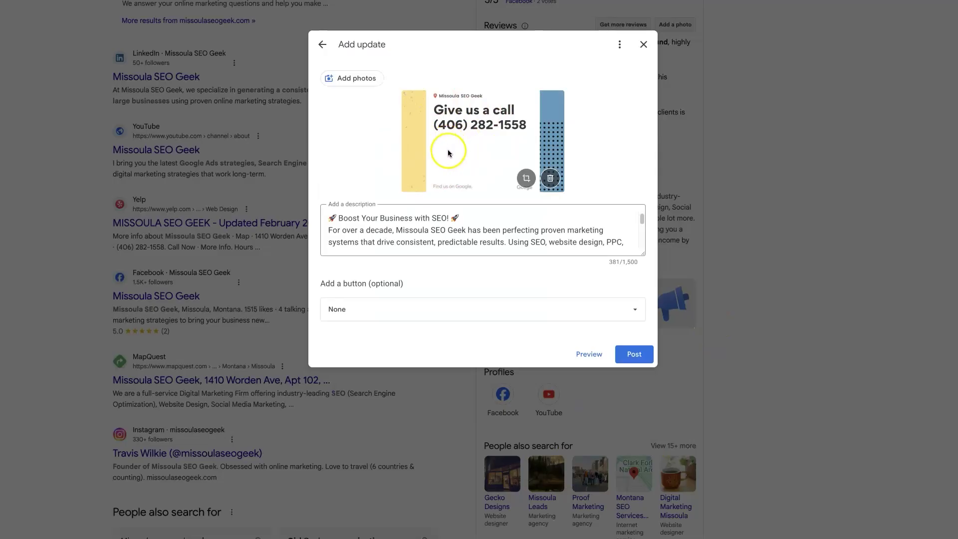
# Add blank lines after the heading, the main paragraph and the call-us line in the description
pyautogui.scroll(-5, 446, 230)
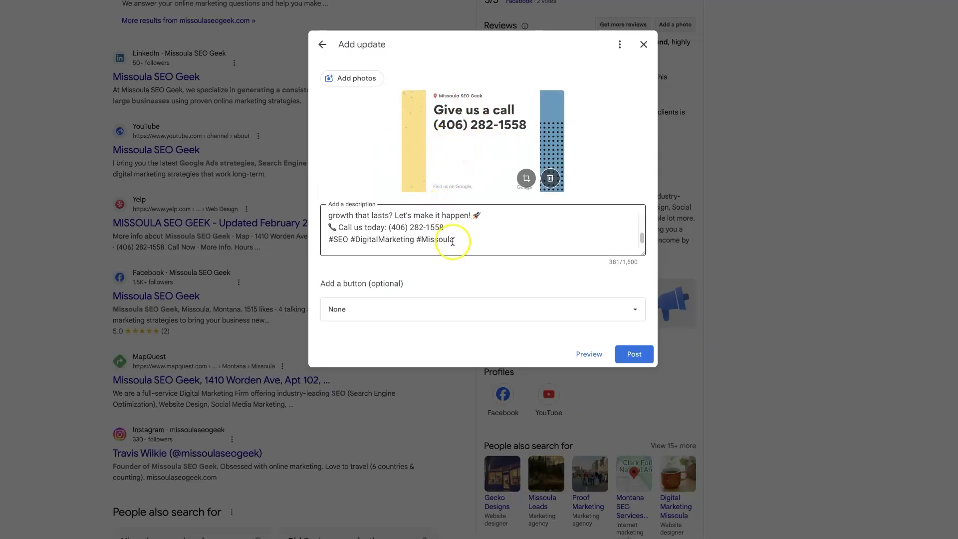
pyautogui.scroll(5, 449, 239)
pyautogui.click(479, 216)
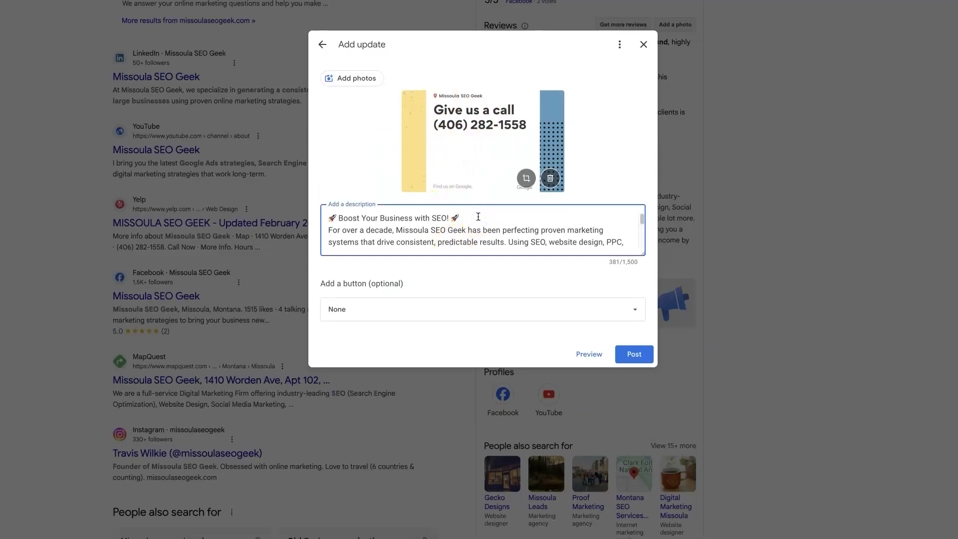
pyautogui.scroll(-3, 480, 224)
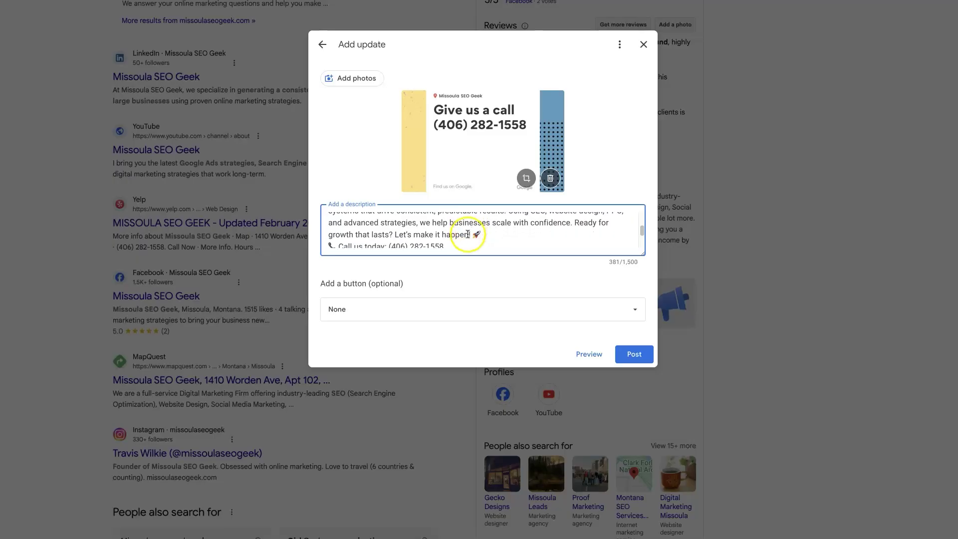
pyautogui.click(494, 234)
pyautogui.press('Return')
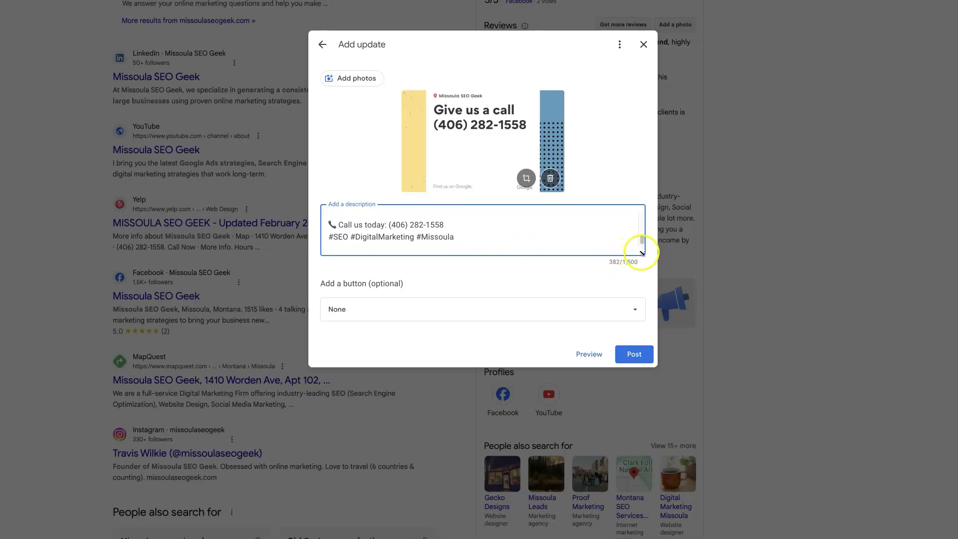
pyautogui.moveTo(643, 253); pyautogui.dragTo(644, 380)
pyautogui.click(473, 217)
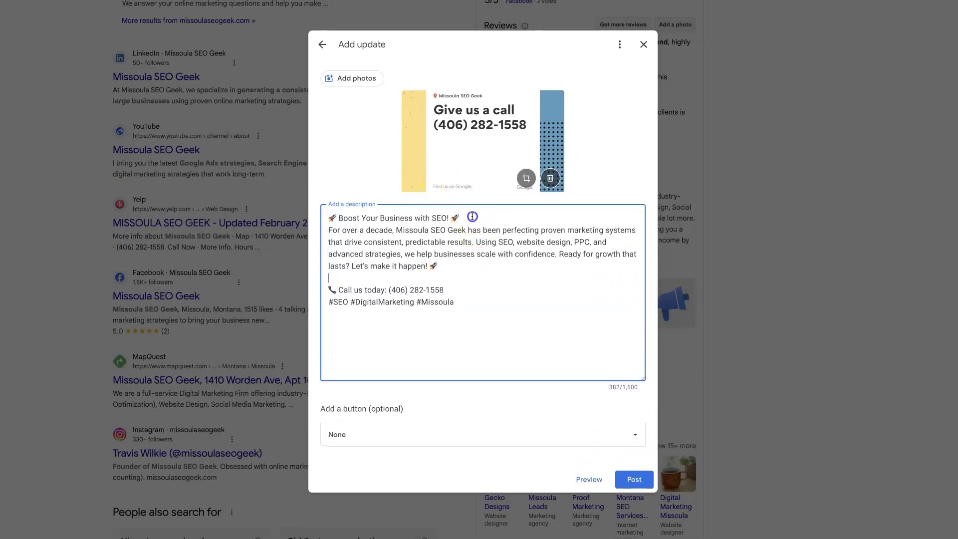
pyautogui.press('Return')
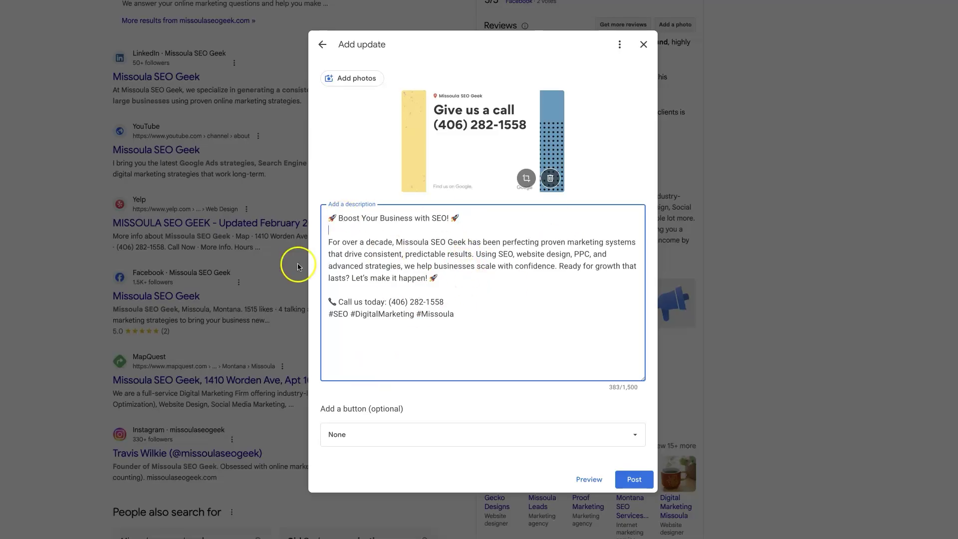
pyautogui.click(447, 301)
pyautogui.press('Return')
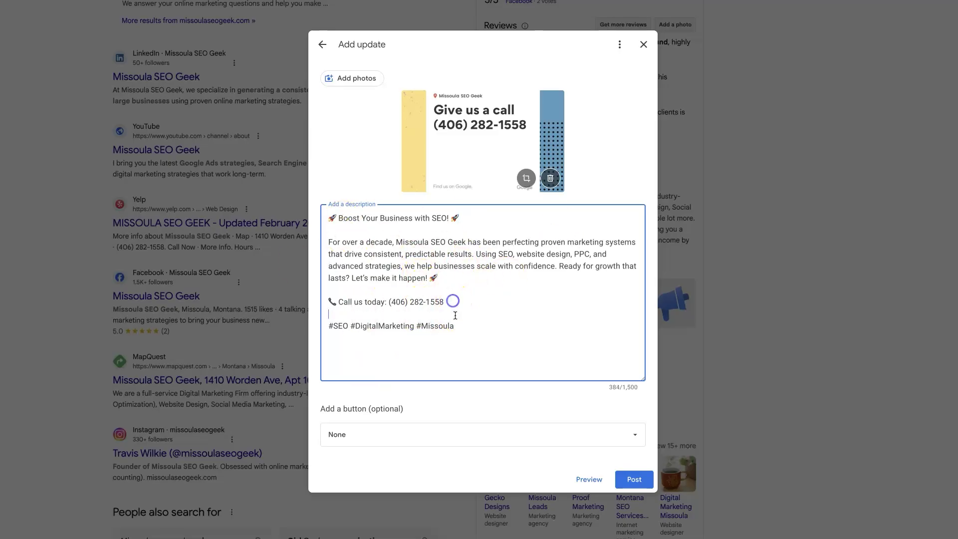
# Copy the phone number from the description
pyautogui.moveTo(445, 302); pyautogui.dragTo(406, 303)
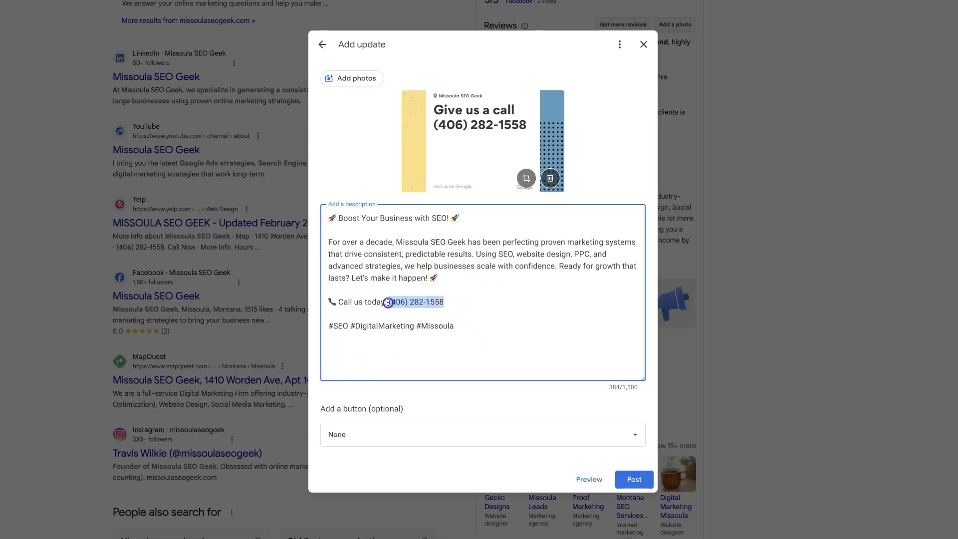
pyautogui.rightClick(397, 303)
pyautogui.click(421, 342)
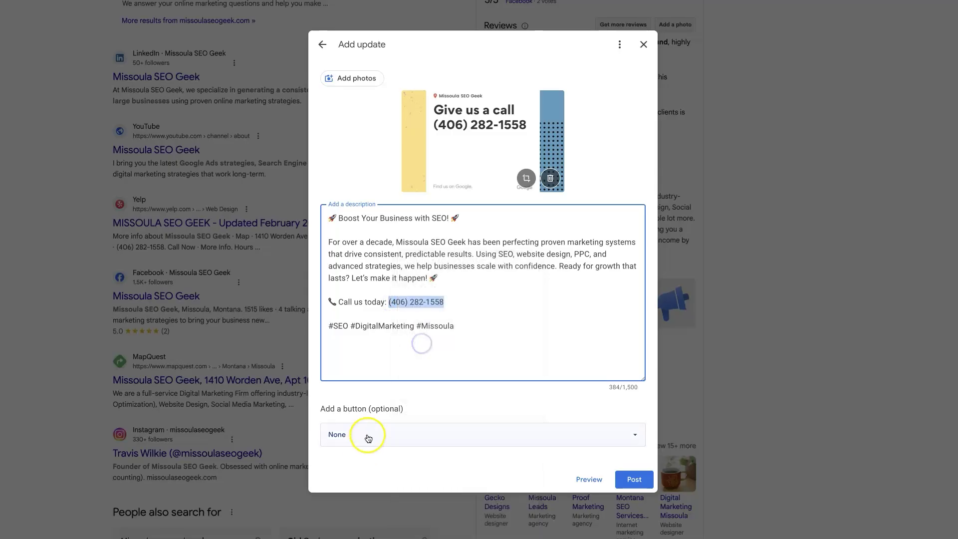
# Add a Call now button to the update using the business phone number
pyautogui.click(368, 435)
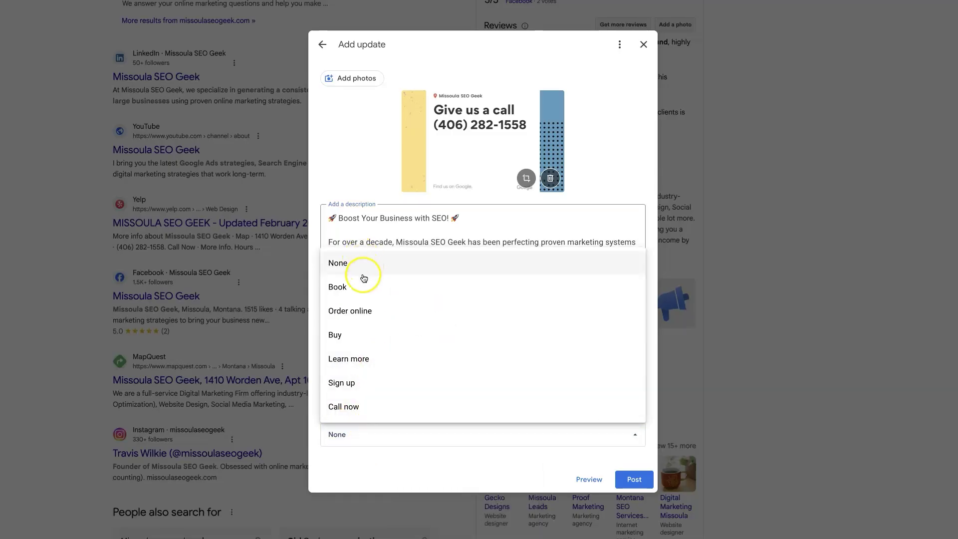
pyautogui.click(352, 406)
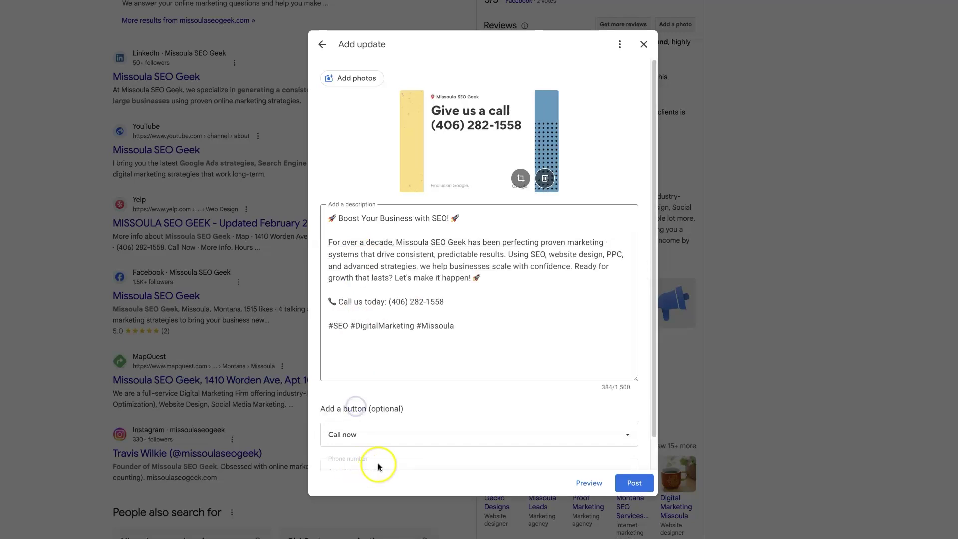
pyautogui.scroll(-1, 398, 419)
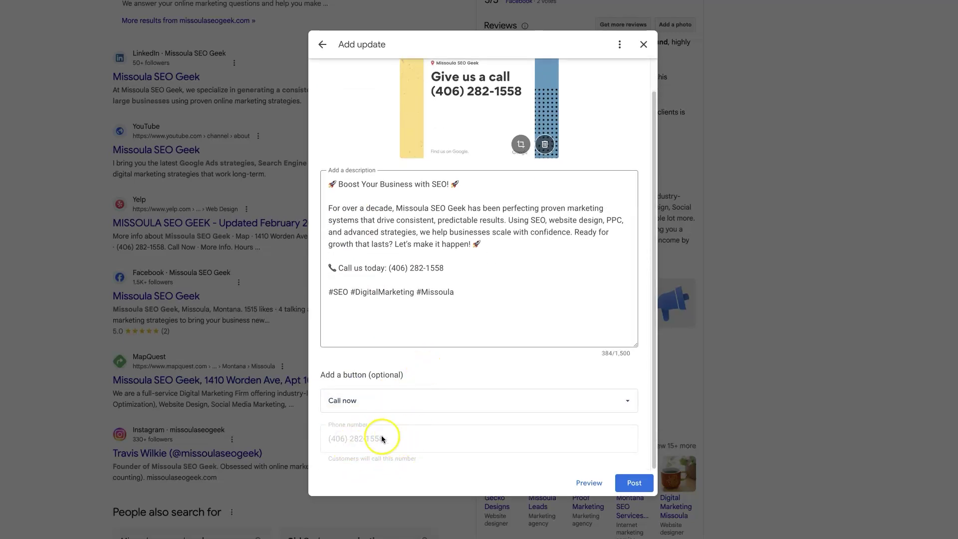
pyautogui.click(383, 329)
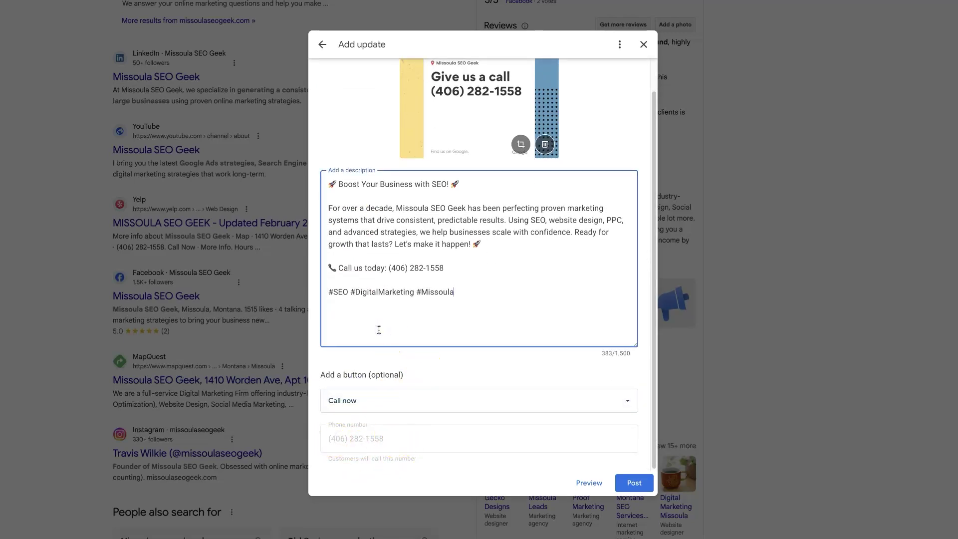
pyautogui.scroll(1, 564, 302)
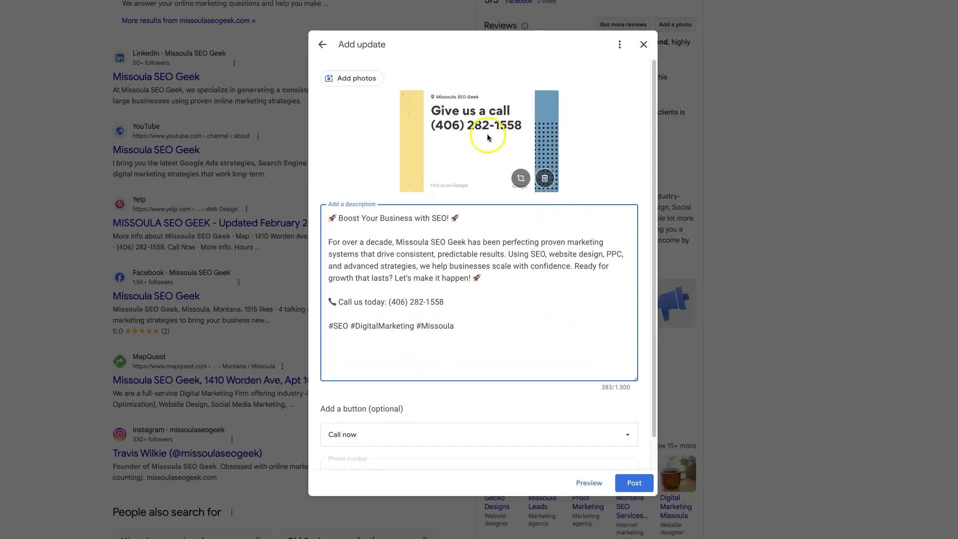
pyautogui.scroll(-1, 509, 132)
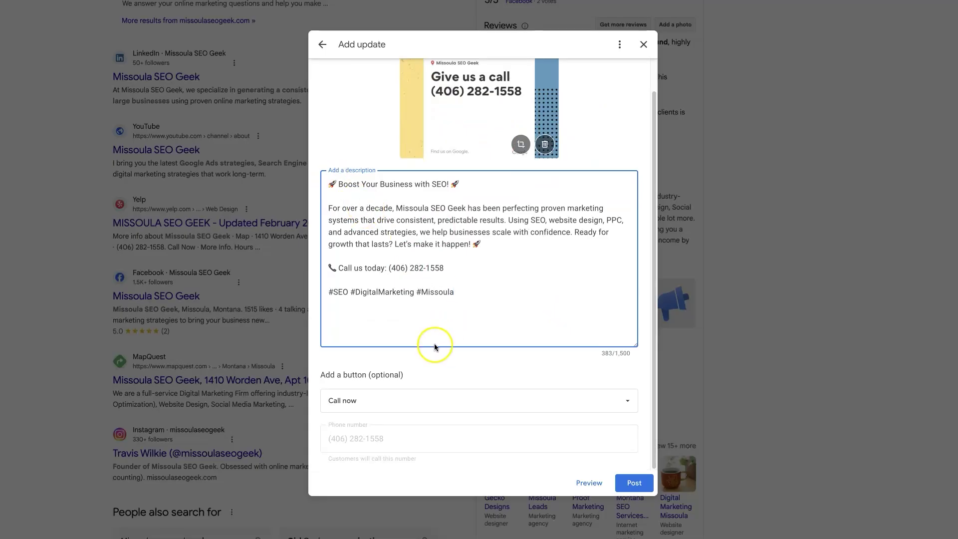
# Post the update, confirm it is pending review in recent updates, and close that view
pyautogui.click(630, 486)
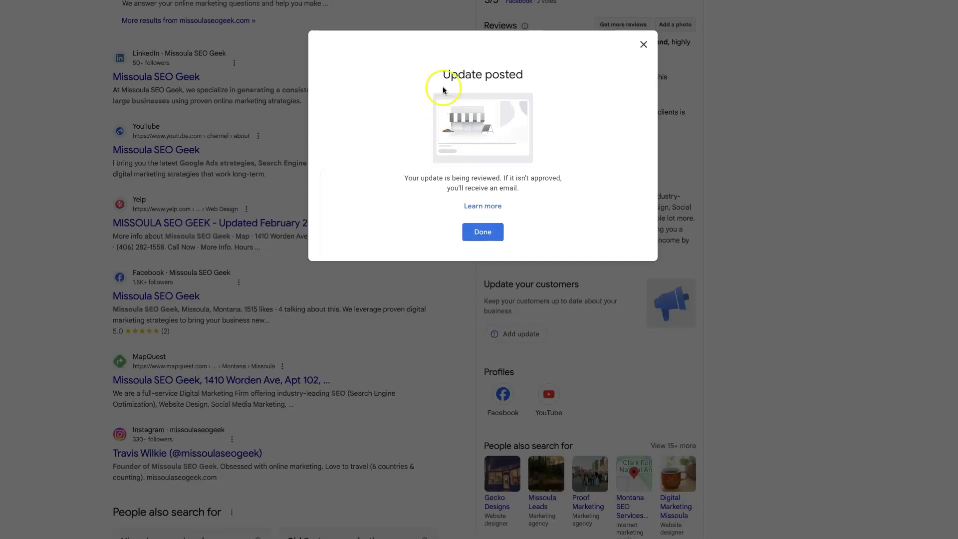
pyautogui.click(483, 234)
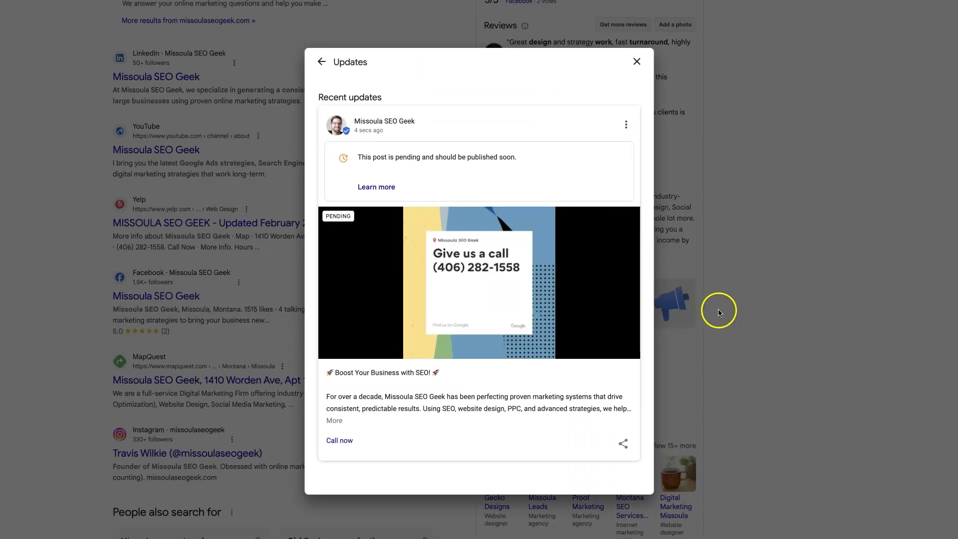
pyautogui.moveTo(373, 158); pyautogui.dragTo(501, 159)
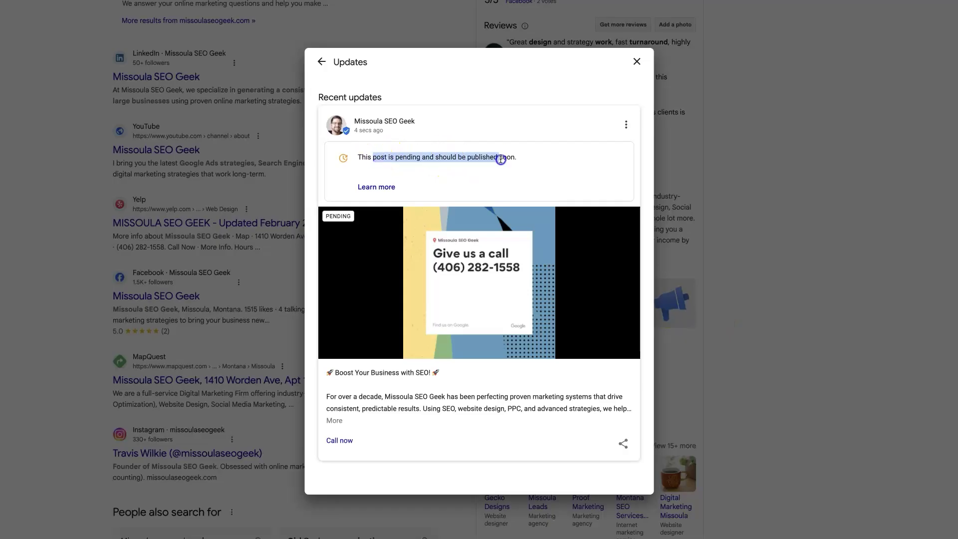
pyautogui.click(637, 61)
pyautogui.scroll(-5, 783, 317)
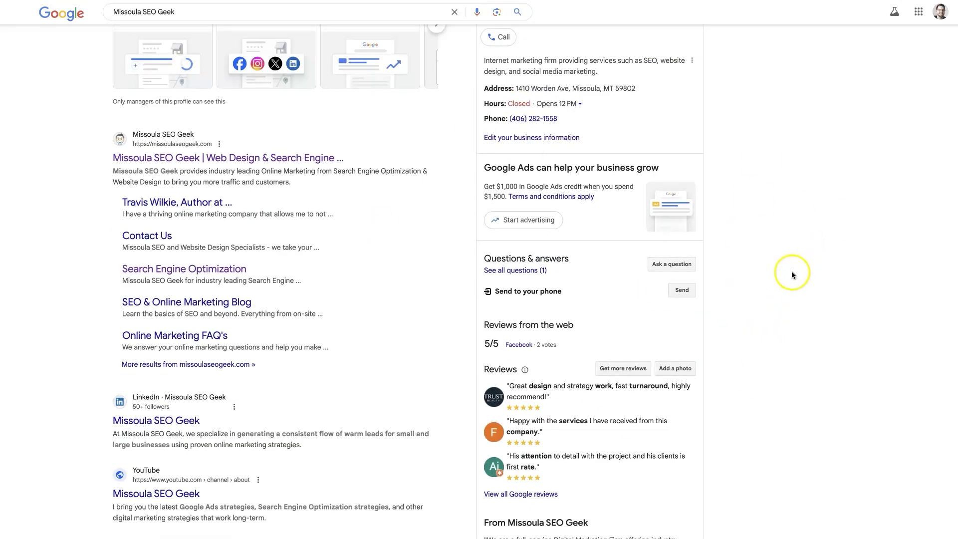
pyautogui.scroll(-5, 785, 267)
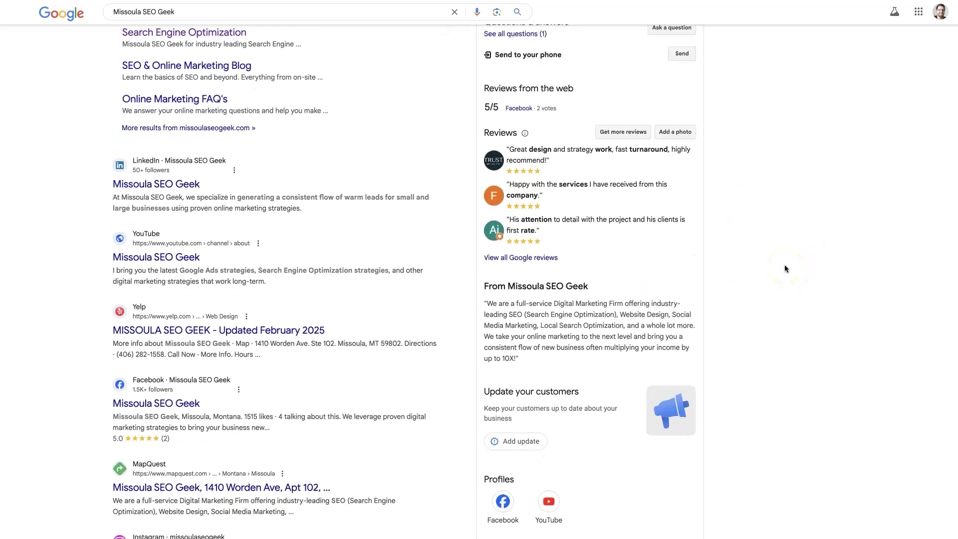
pyautogui.scroll(-3, 784, 268)
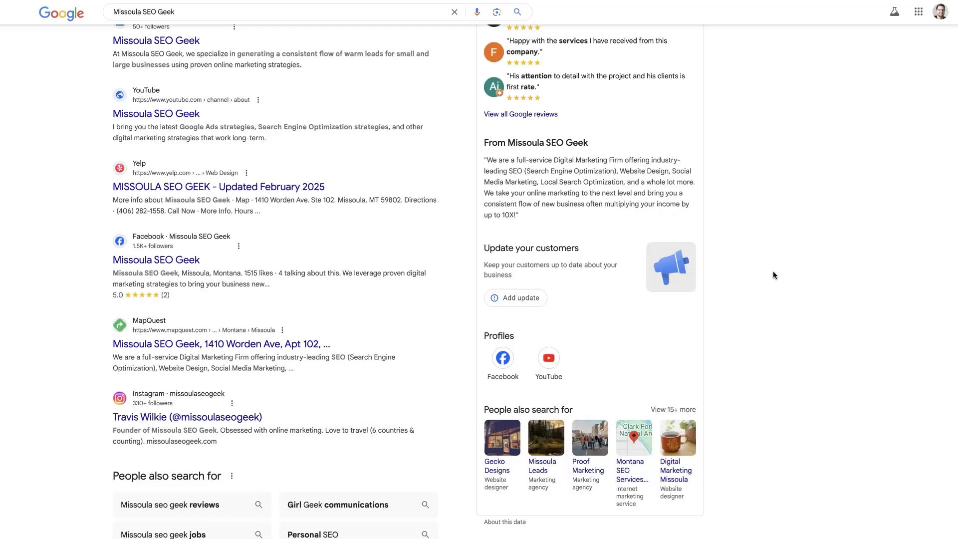
pyautogui.scroll(4, 774, 275)
pyautogui.scroll(-5, 763, 280)
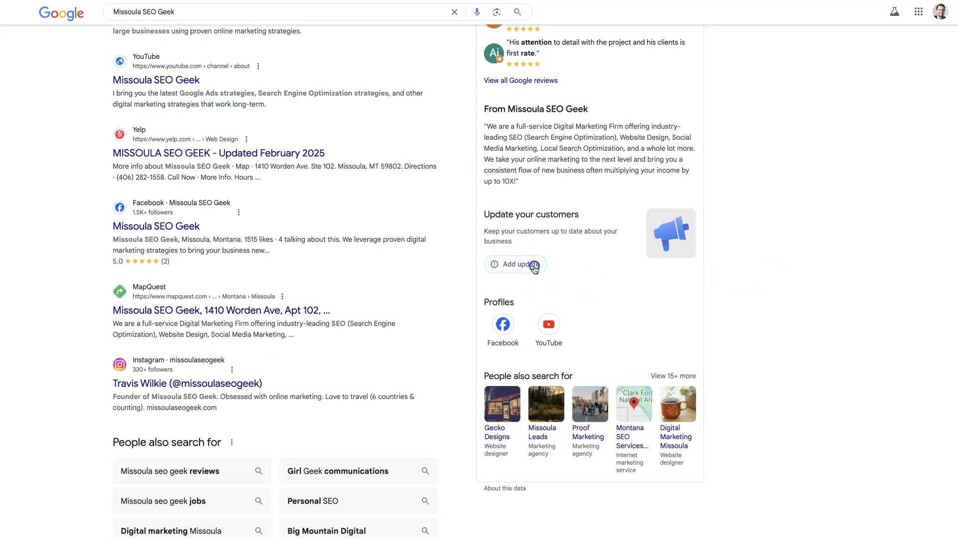
# Start a new update, then back out of it without posting
pyautogui.click(534, 268)
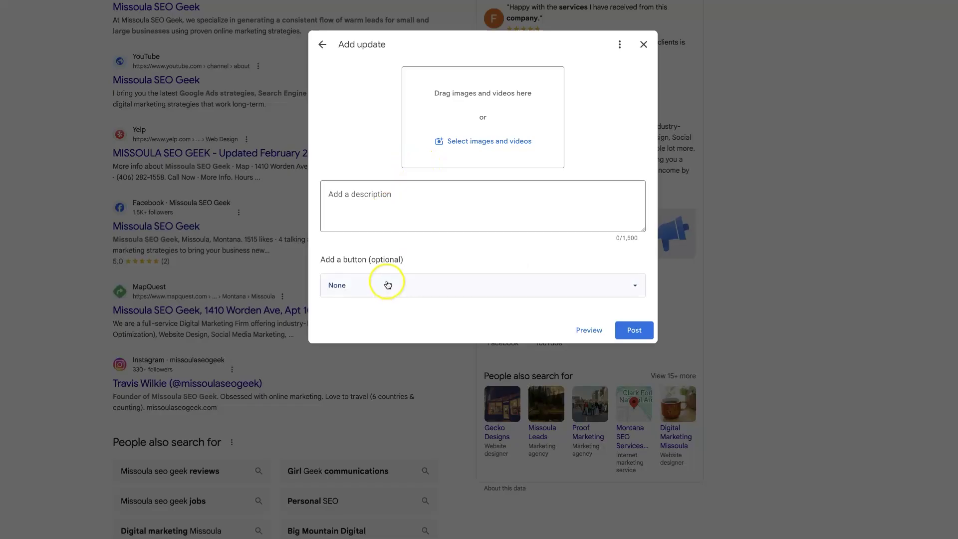
pyautogui.click(323, 45)
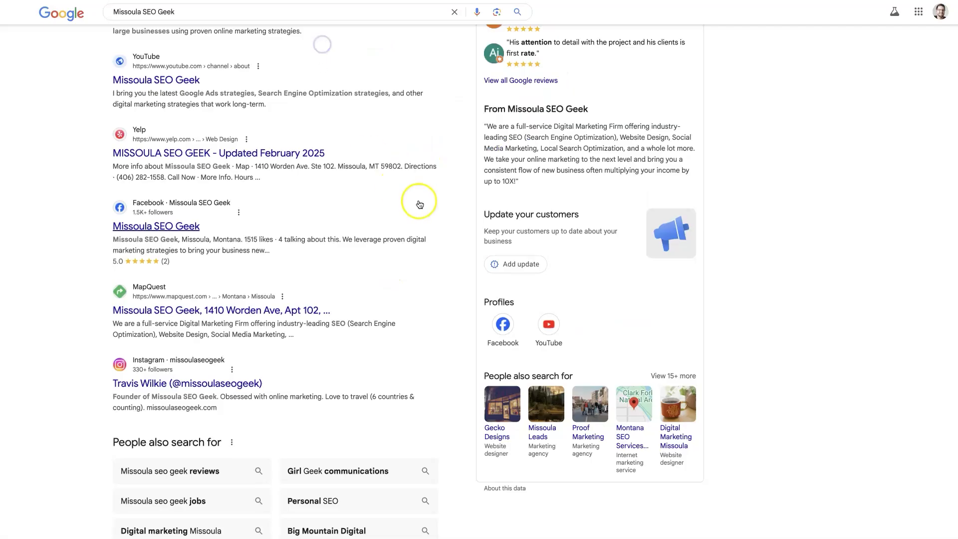
pyautogui.scroll(10, 532, 240)
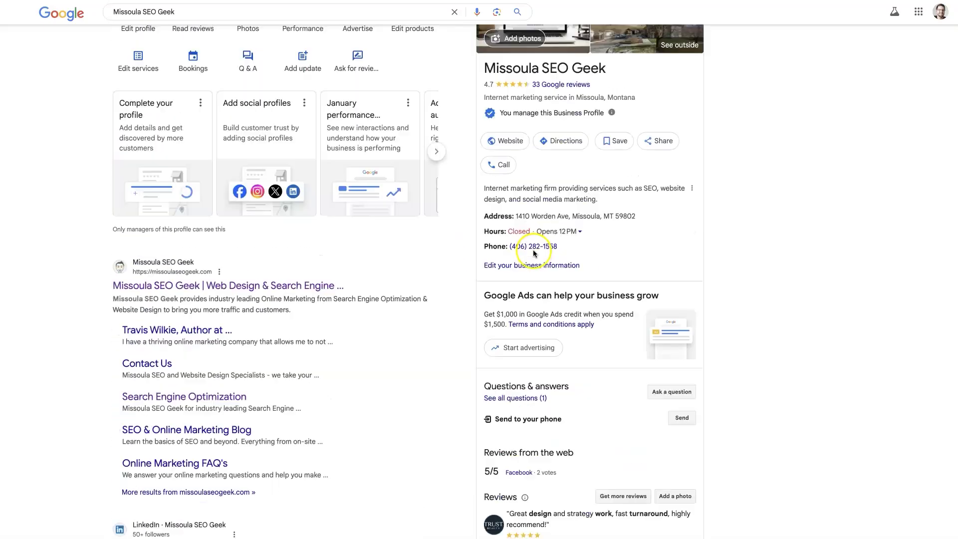
pyautogui.scroll(2, 533, 250)
# Start an offer post and reveal its optional detail fields
pyautogui.click(303, 164)
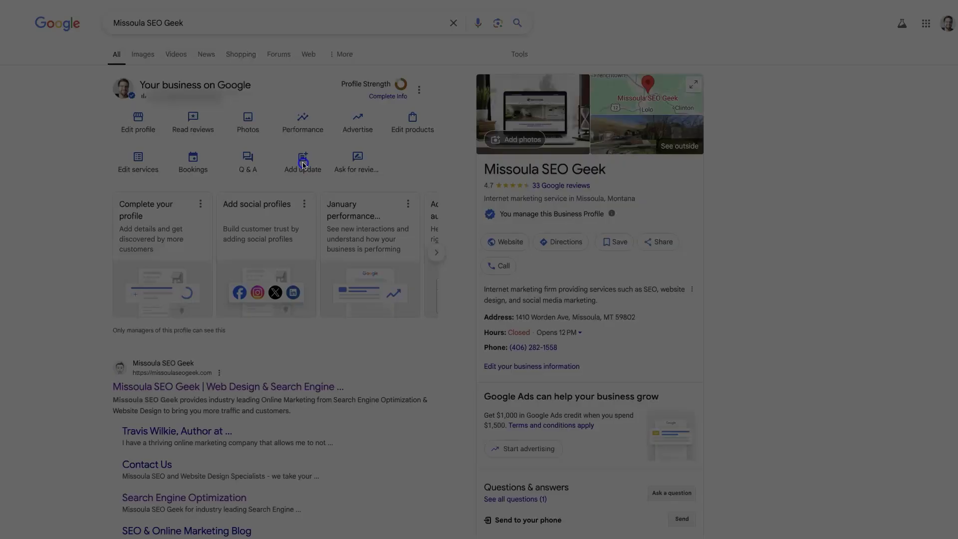
pyautogui.click(347, 108)
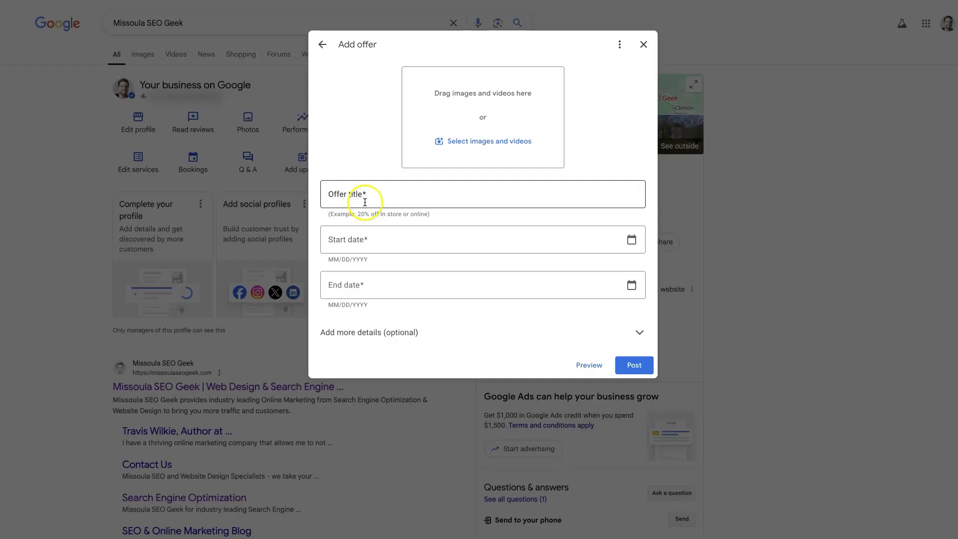
pyautogui.click(394, 333)
pyautogui.scroll(-2, 492, 295)
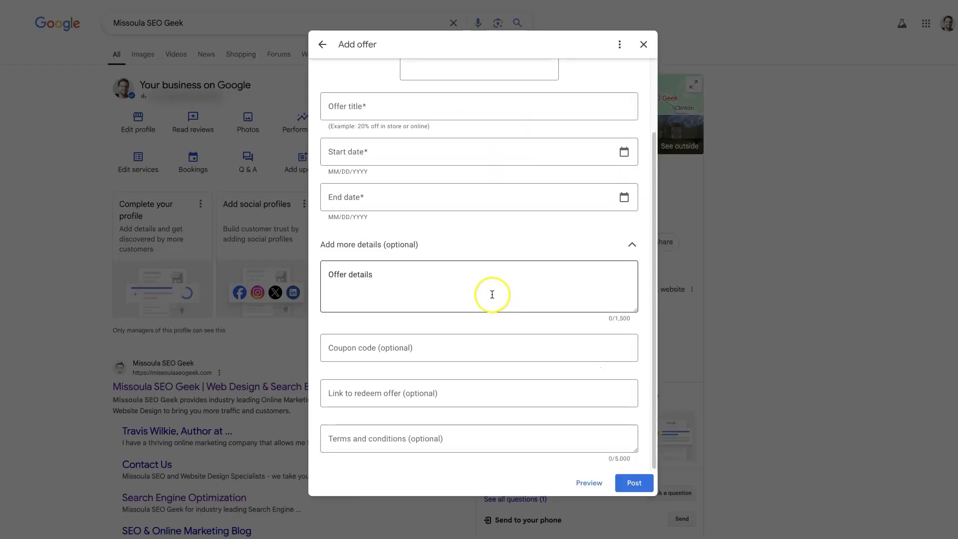
# Enter coupon code SAVE50, leave the redeem link empty, and close the offer form
pyautogui.click(378, 347)
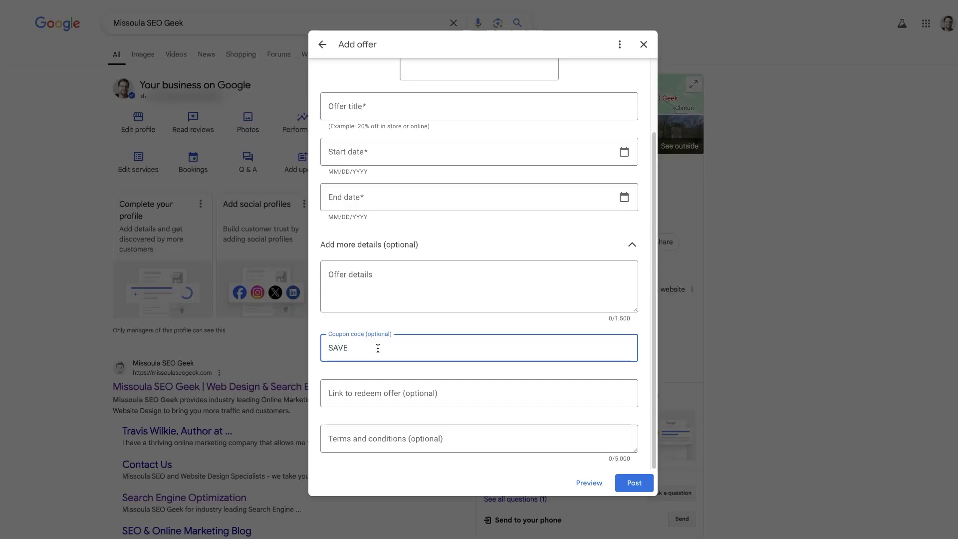
pyautogui.moveTo(383, 352); pyautogui.dragTo(326, 335)
pyautogui.click(404, 319)
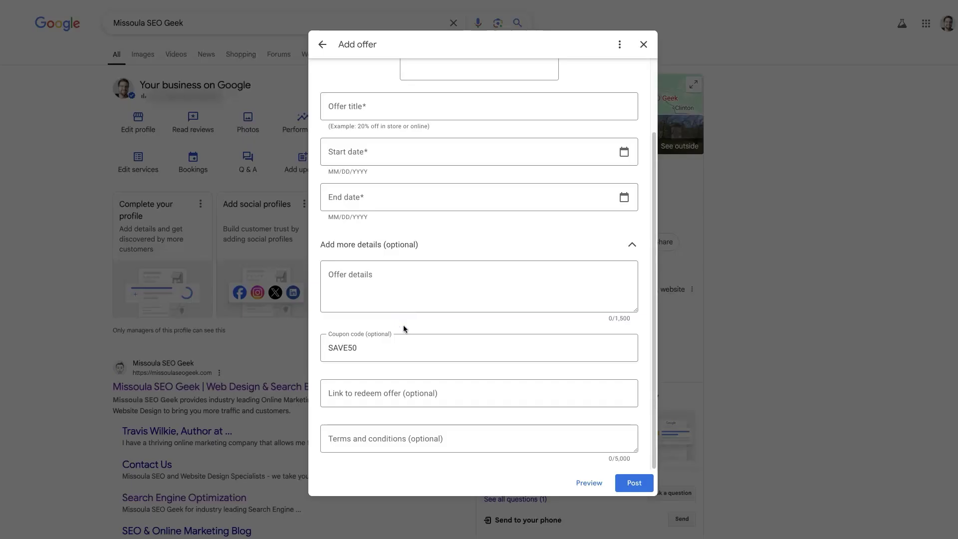
pyautogui.click(355, 396)
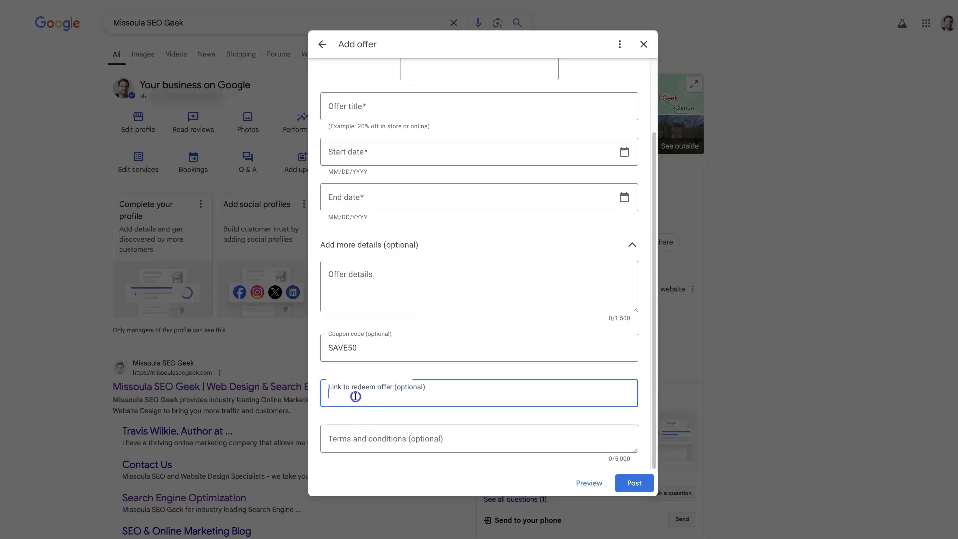
pyautogui.click(445, 368)
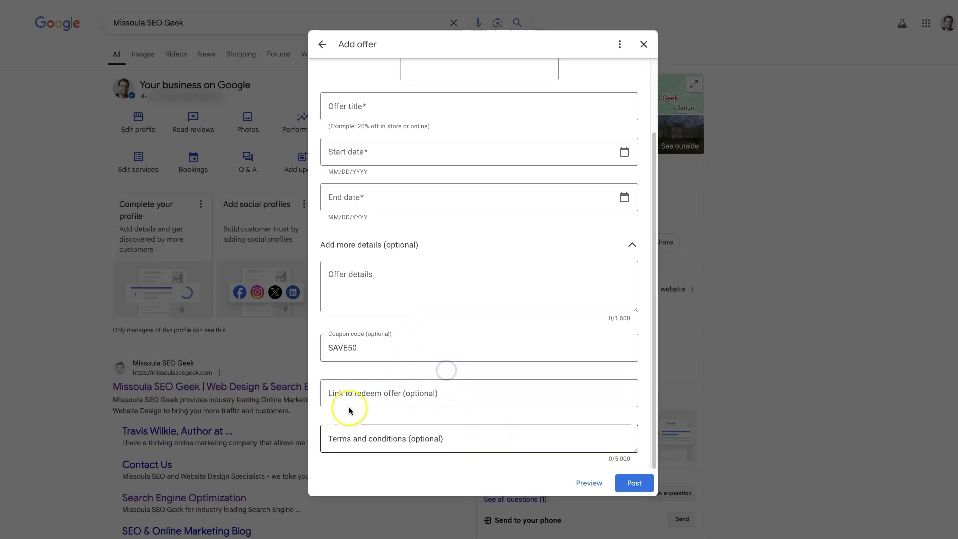
pyautogui.scroll(2, 458, 400)
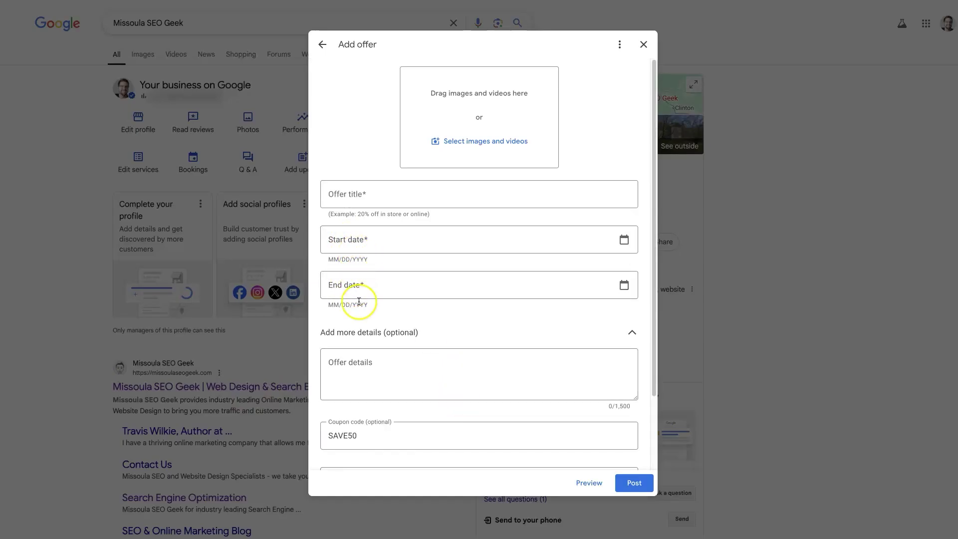
pyautogui.click(648, 44)
# Discard the unsaved offer and scroll back up the Missoula SEO Geek results
pyautogui.click(551, 294)
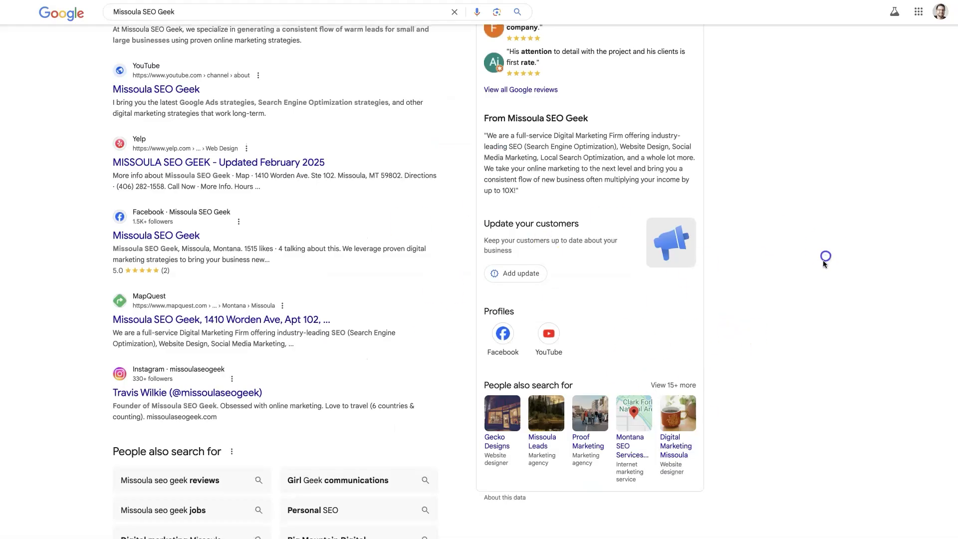
pyautogui.scroll(1, 817, 277)
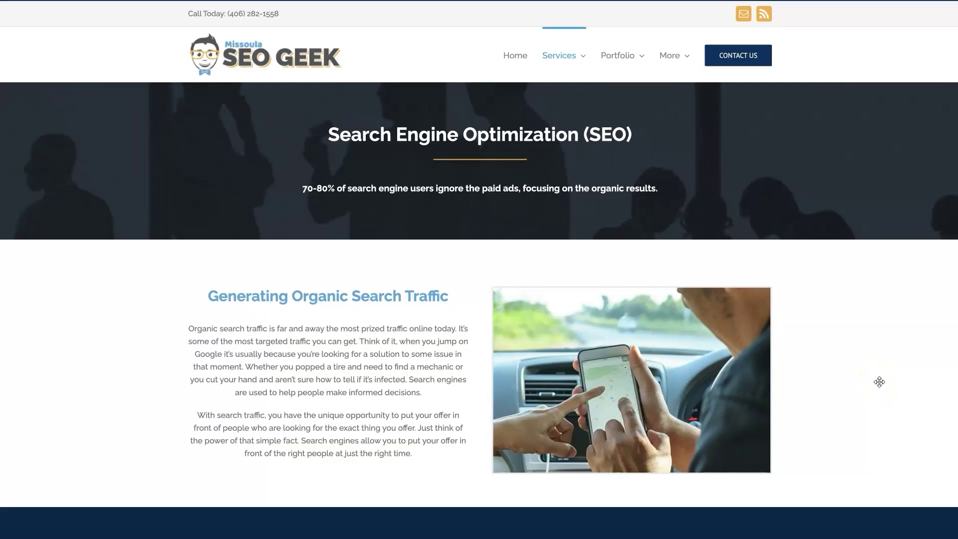
pyautogui.scroll(-15, 878, 382)
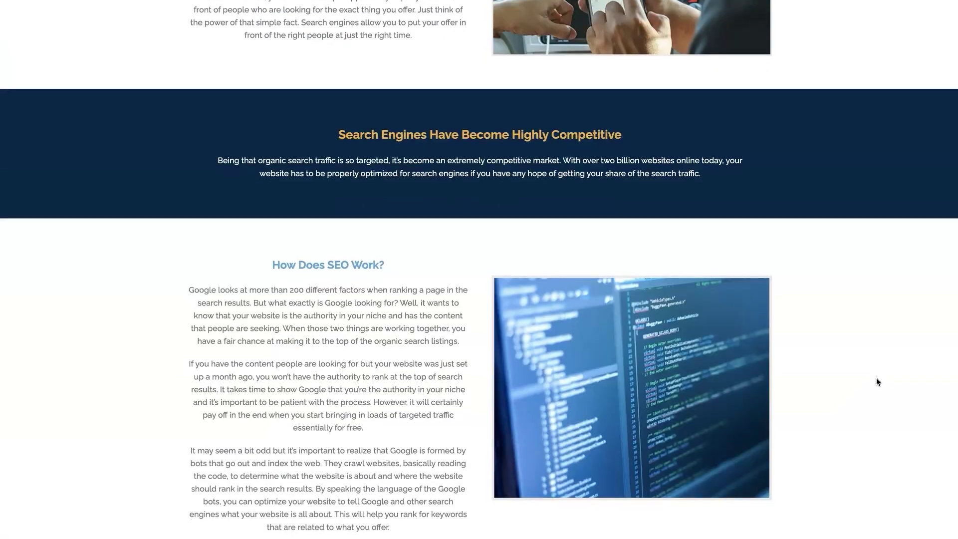
pyautogui.scroll(-5, 878, 382)
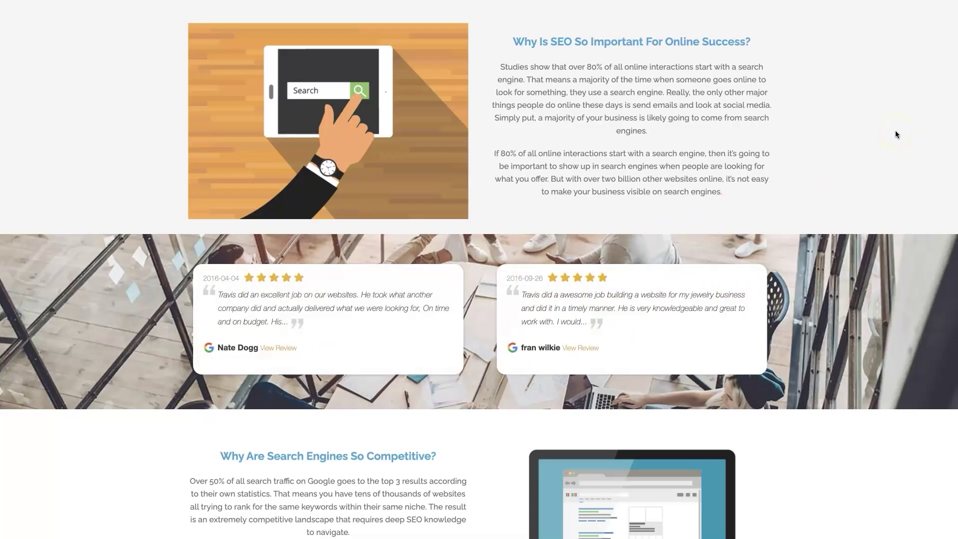
pyautogui.scroll(15, 895, 134)
pyautogui.middleClick(868, 311)
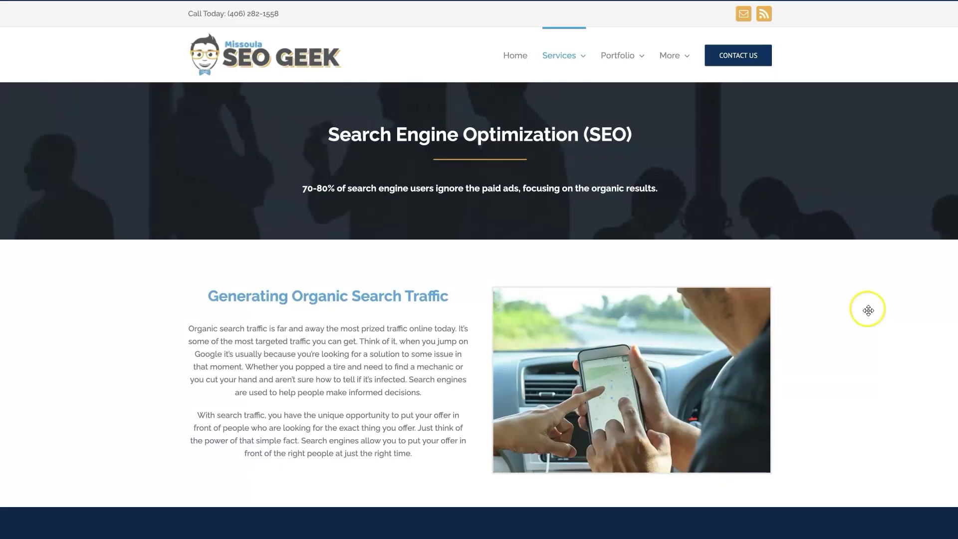